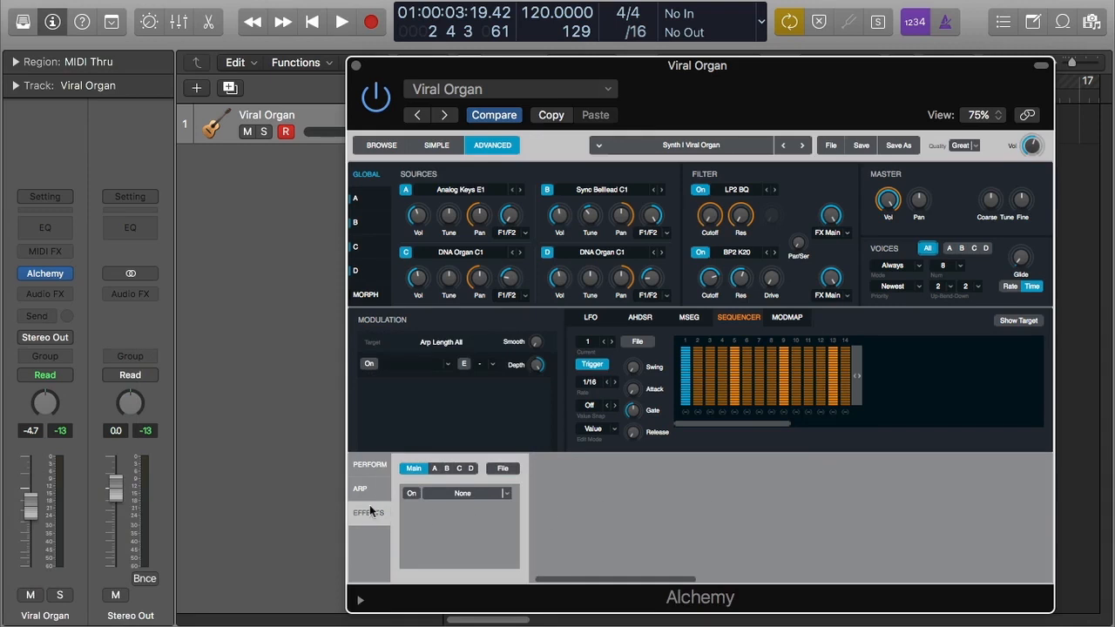
- Look through Alchemy's Browse, Simple and Advanced views and the Perform and Arp sections, returning to Advanced with Effects shown
click(383, 146)
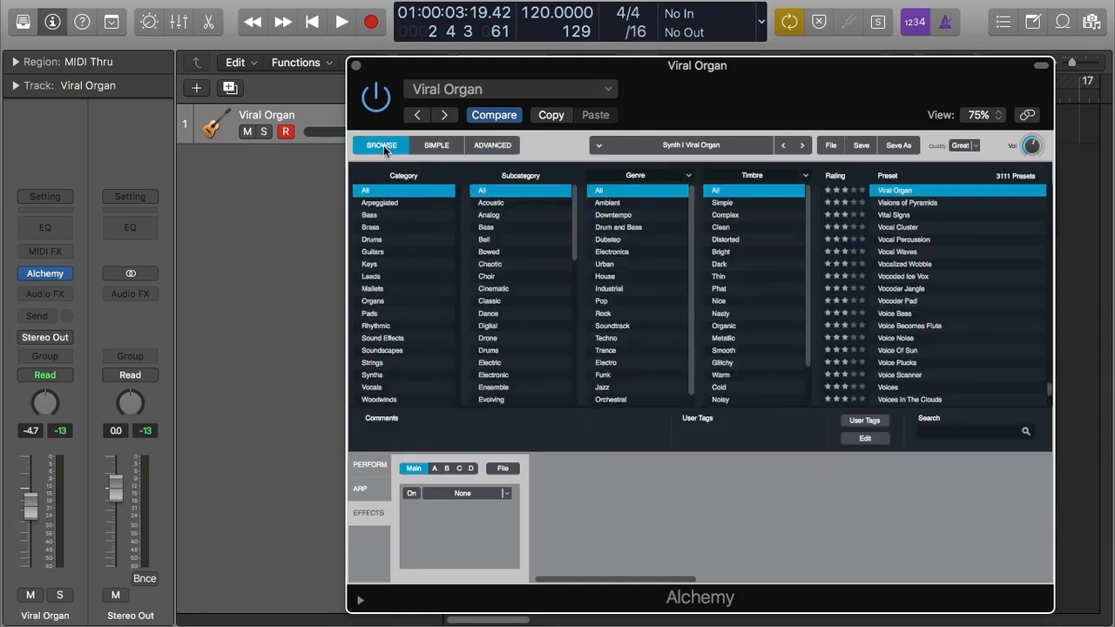
click(500, 149)
click(440, 145)
click(500, 146)
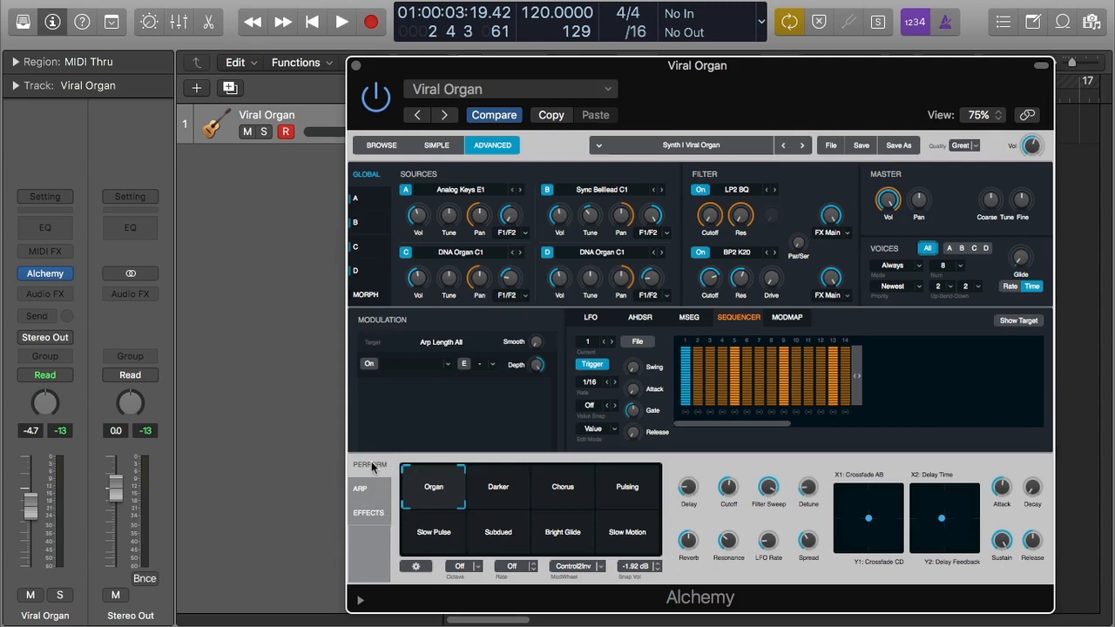
click(373, 491)
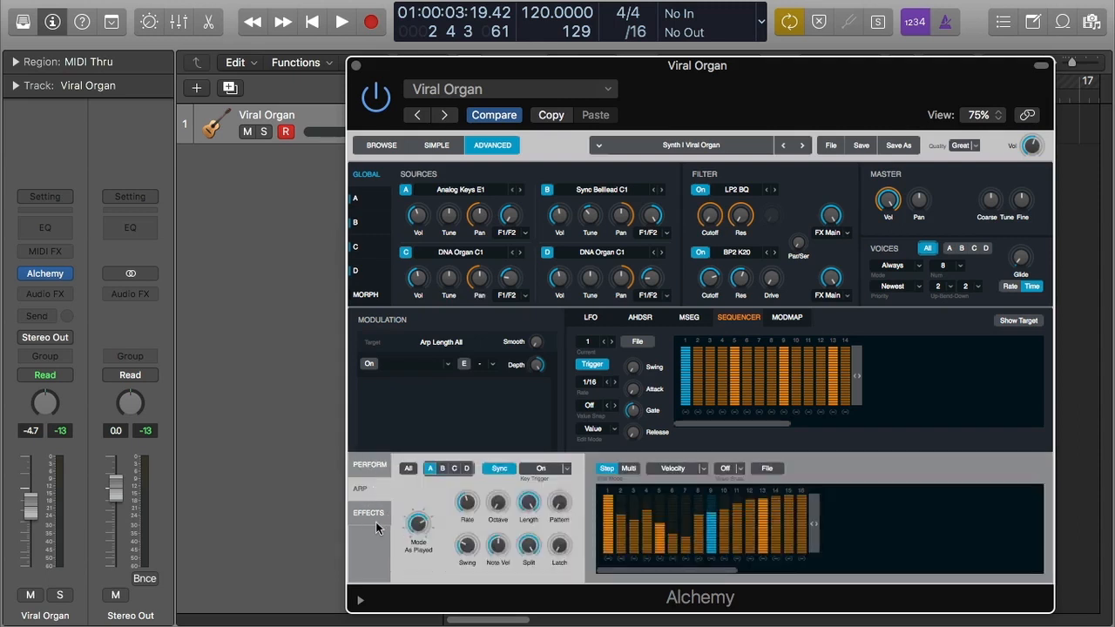
click(376, 522)
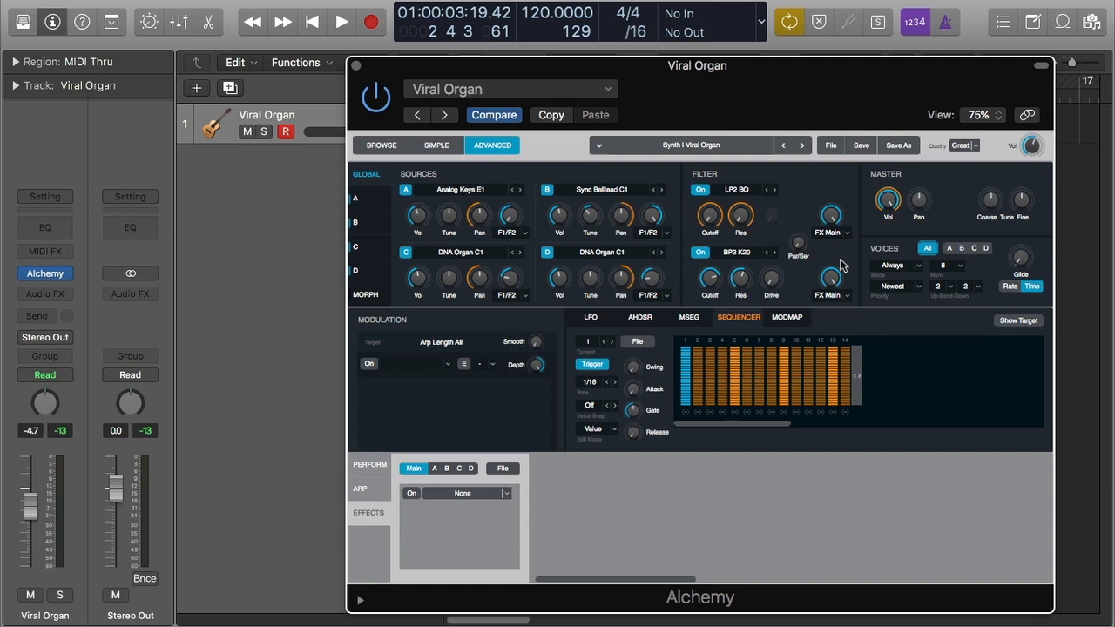
- Load Acoustic Reverb in the first slot and Delay in the second slot of the Main effects rack
mouse_move(742, 278)
click(507, 494)
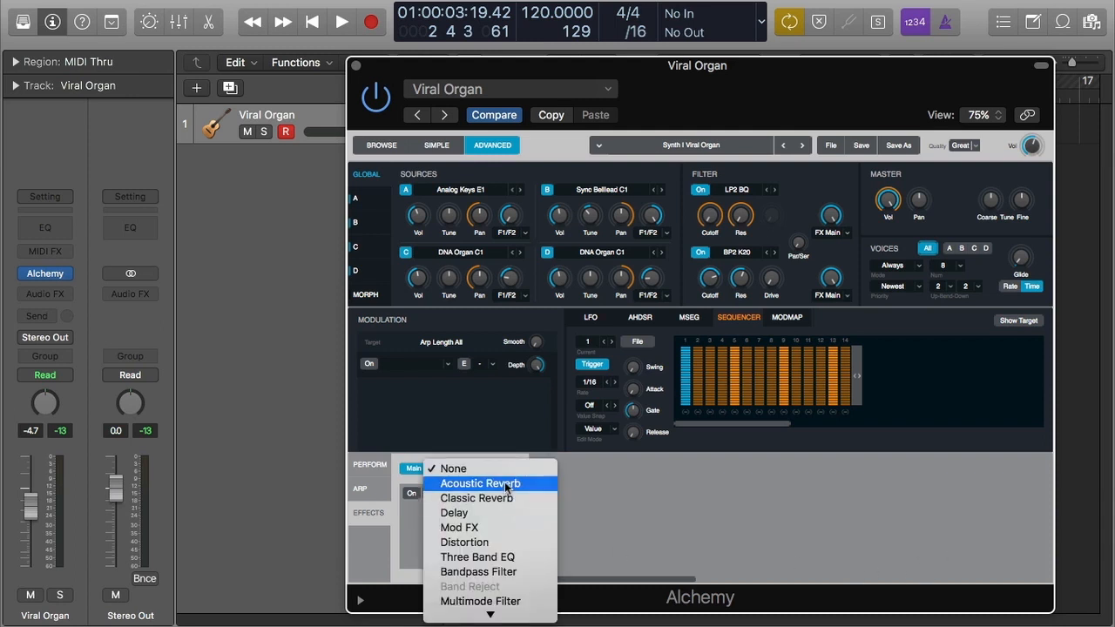
click(506, 484)
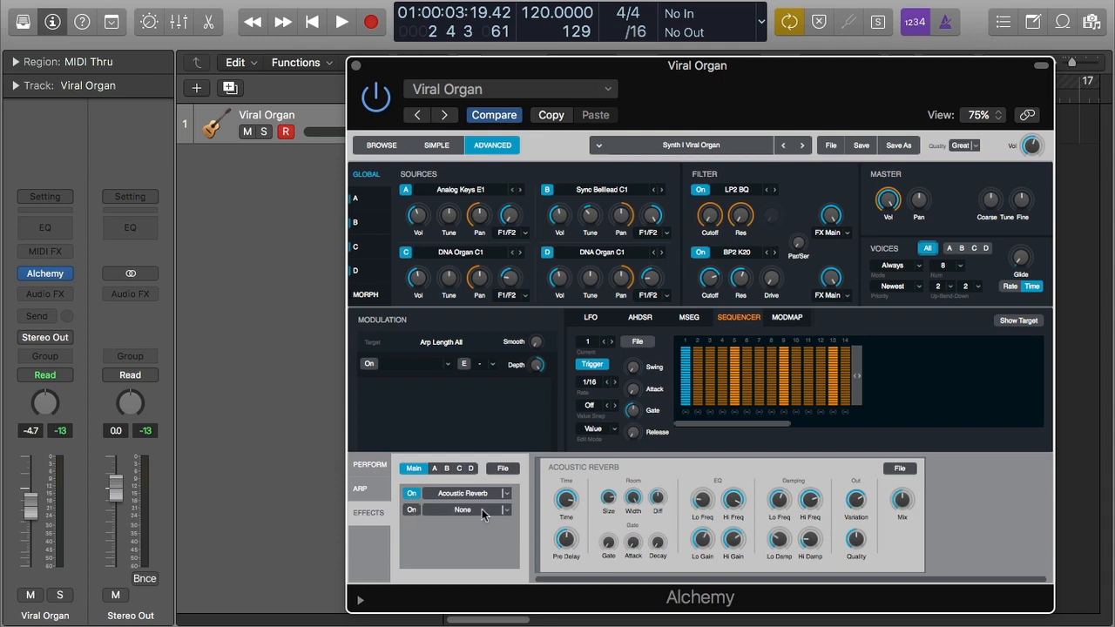
click(505, 510)
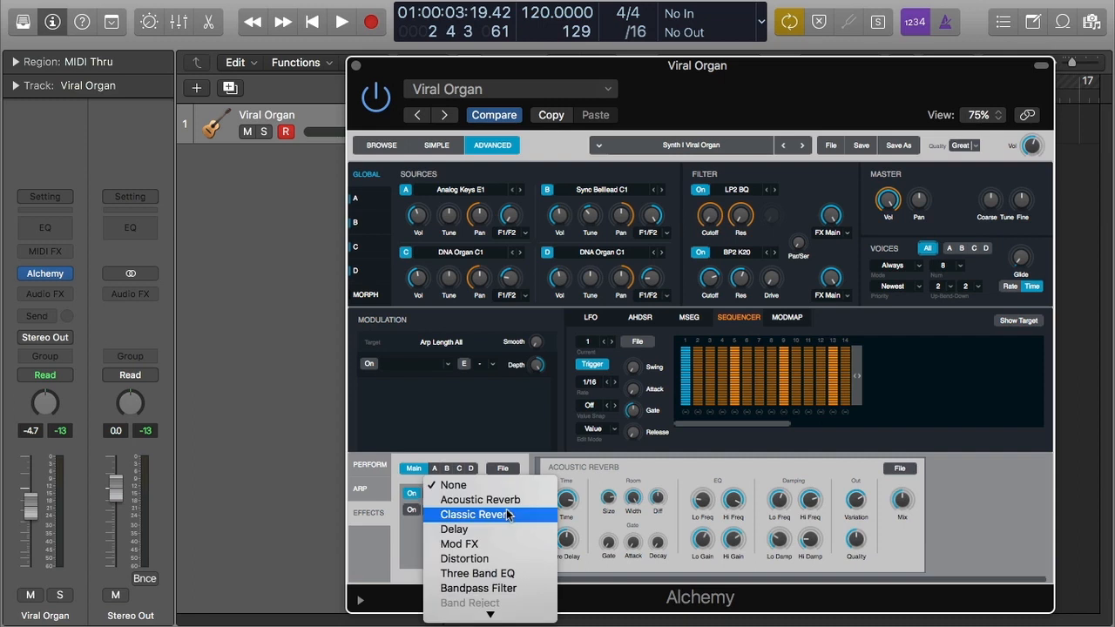
click(500, 524)
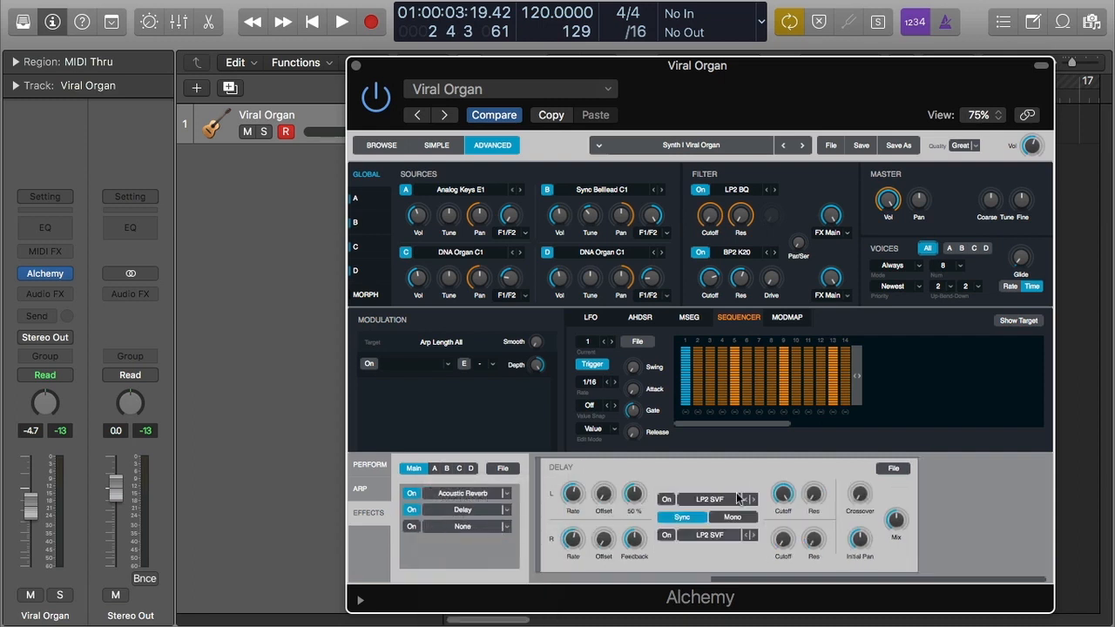
- Examine the Acoustic Reverb and Delay controls in the Main rack, and look at source A's effects rack
drag(707, 578, 625, 593)
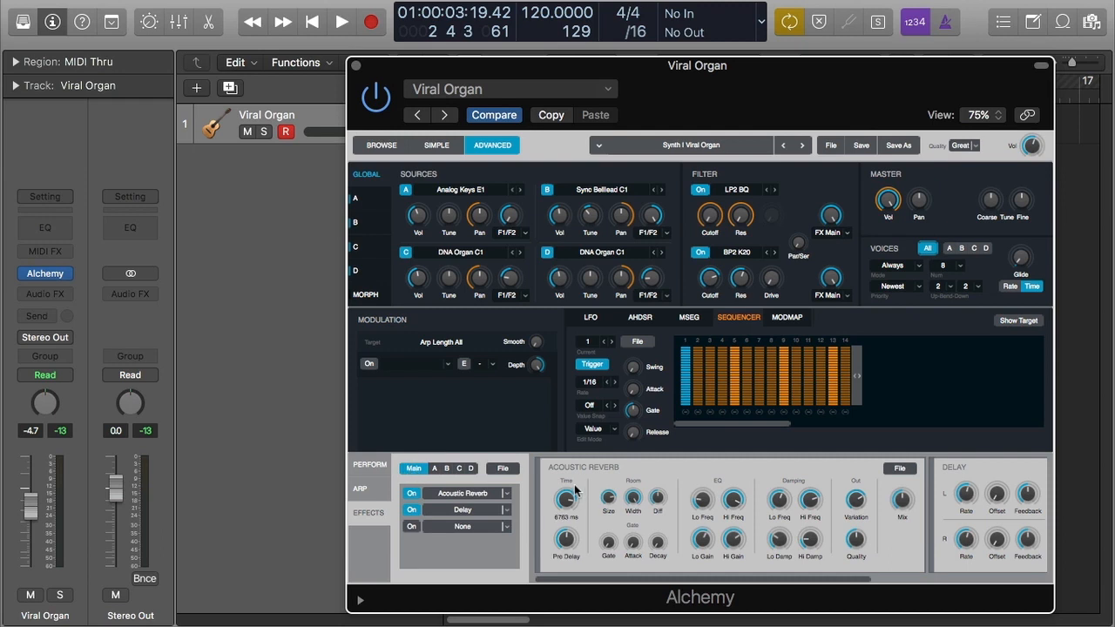
drag(647, 581, 620, 582)
click(436, 467)
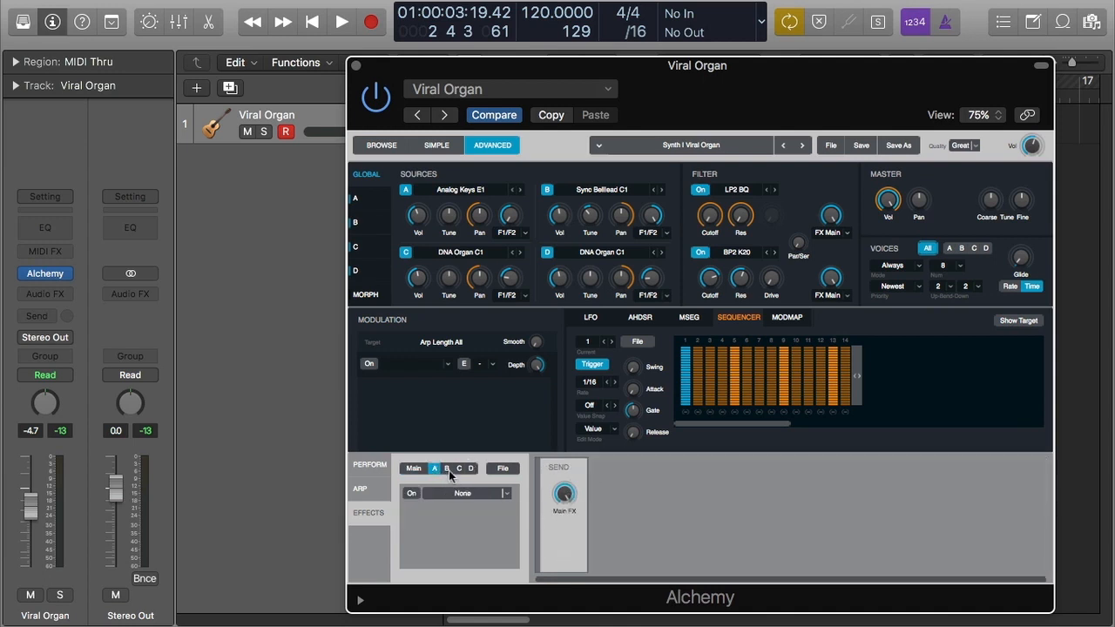
click(413, 469)
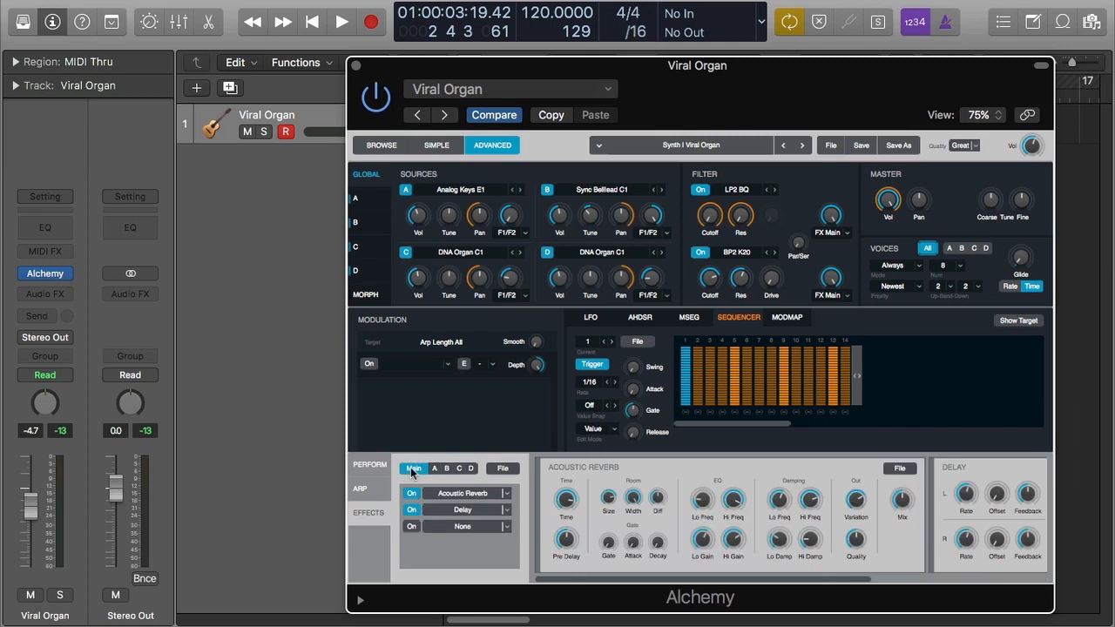
drag(694, 579, 801, 577)
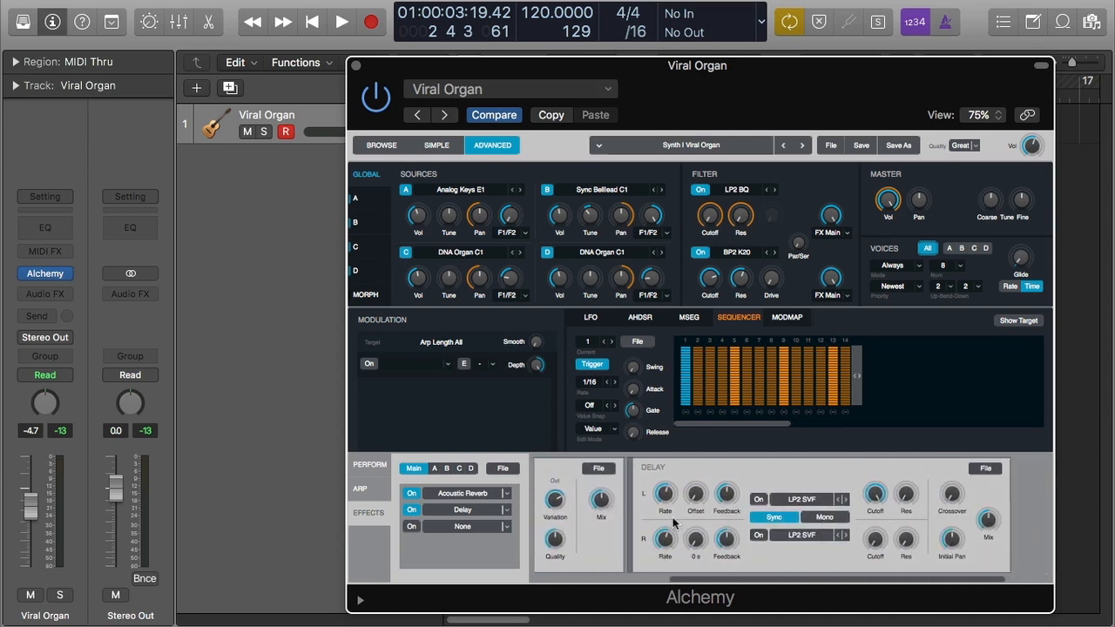
- Examine the Acoustic Reverb's file options and the full list of effects offered for the third Main slot, choosing nothing
click(610, 469)
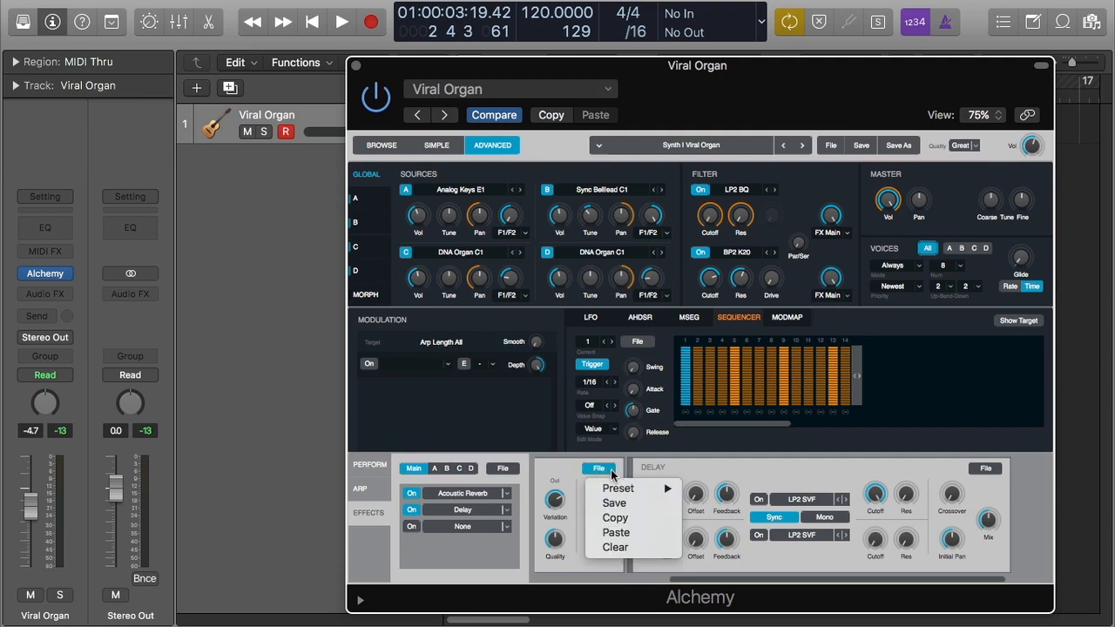
mouse_move(629, 490)
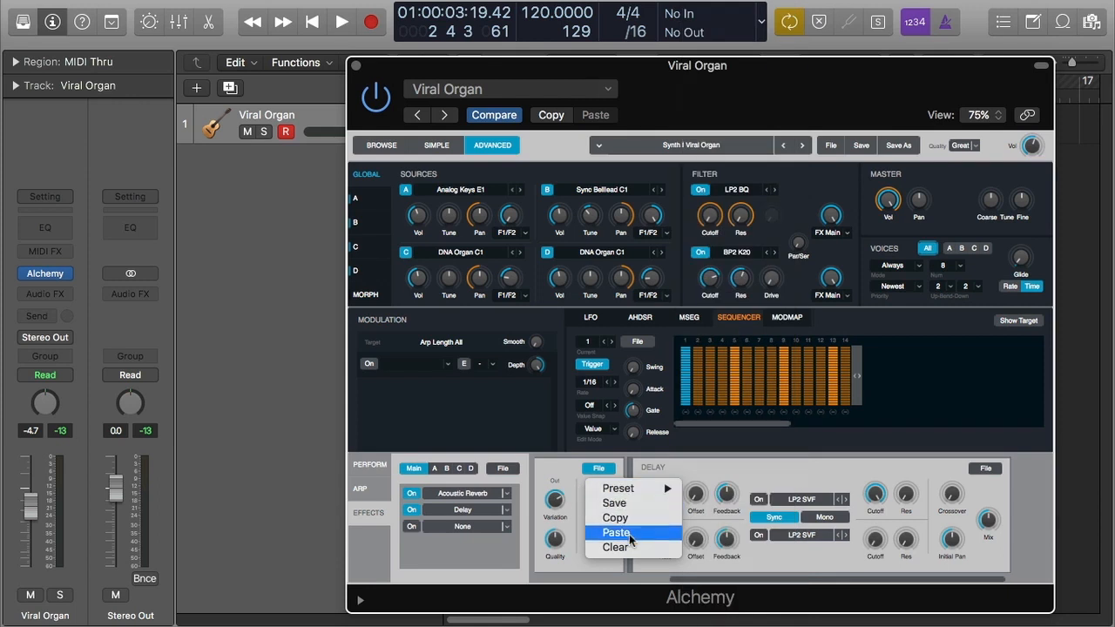
click(610, 568)
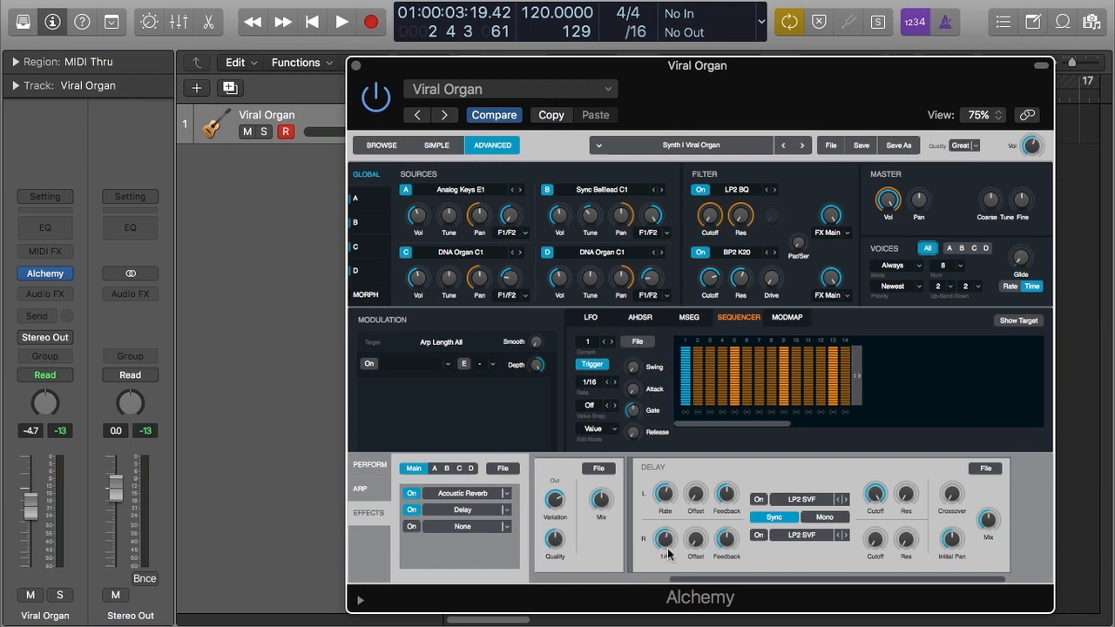
click(508, 526)
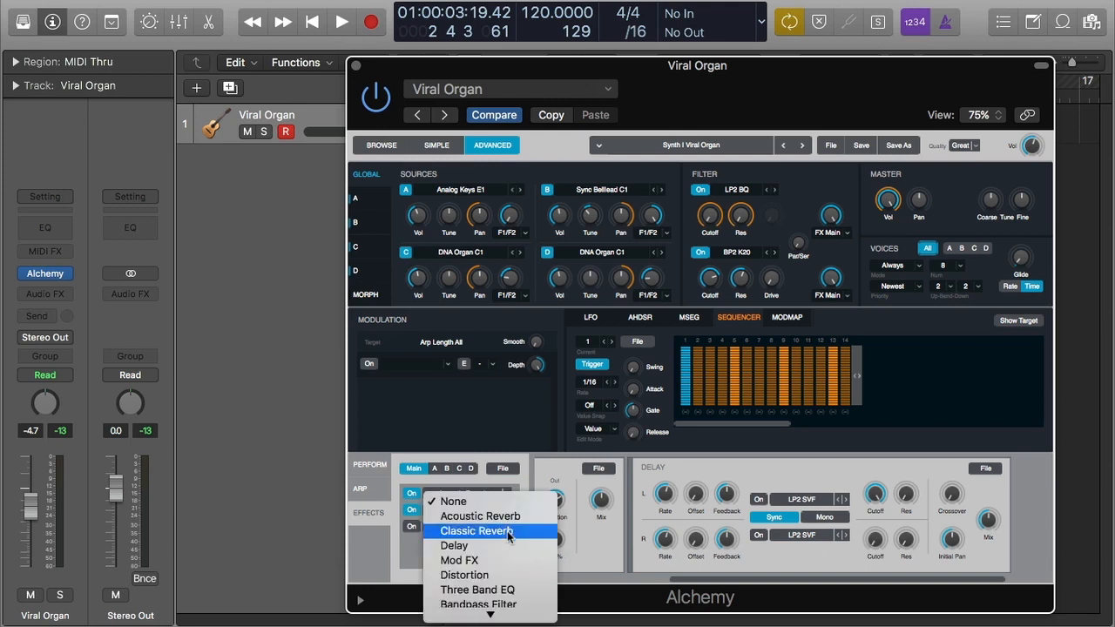
mouse_move(512, 615)
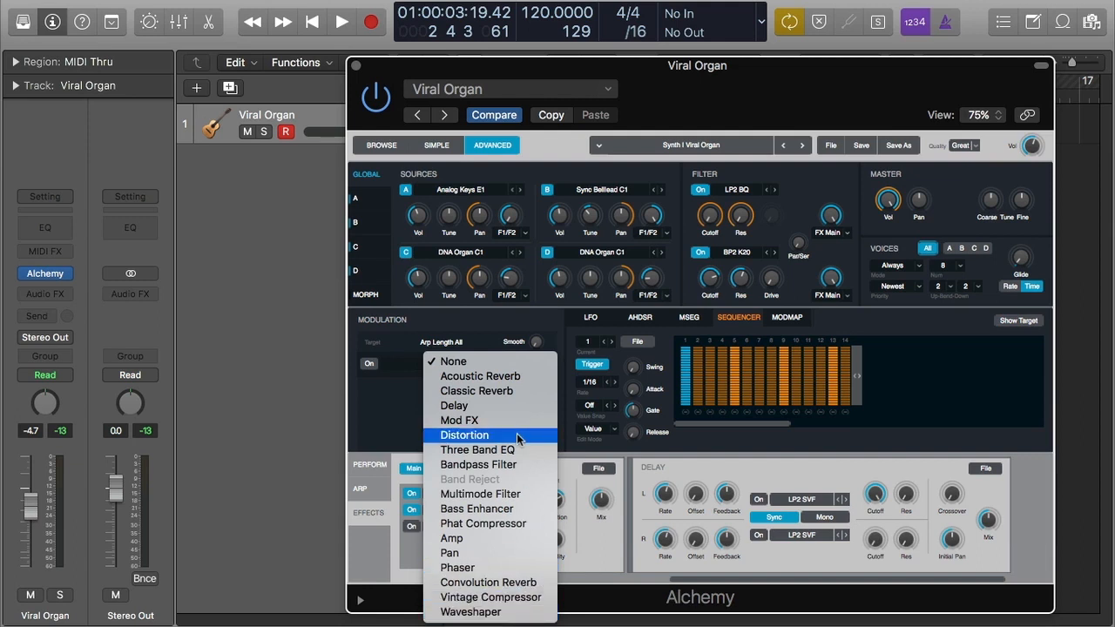
click(416, 547)
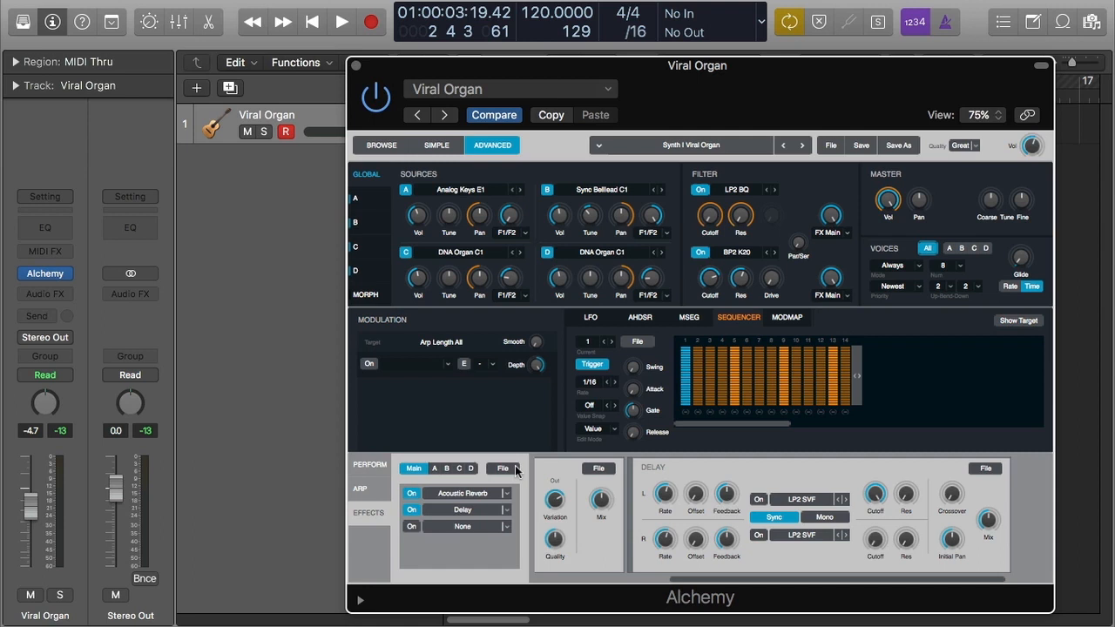
- Toggle the Acoustic Reverb off and on, leave it off, and bring its controls into view
click(411, 494)
click(412, 495)
click(411, 494)
click(486, 492)
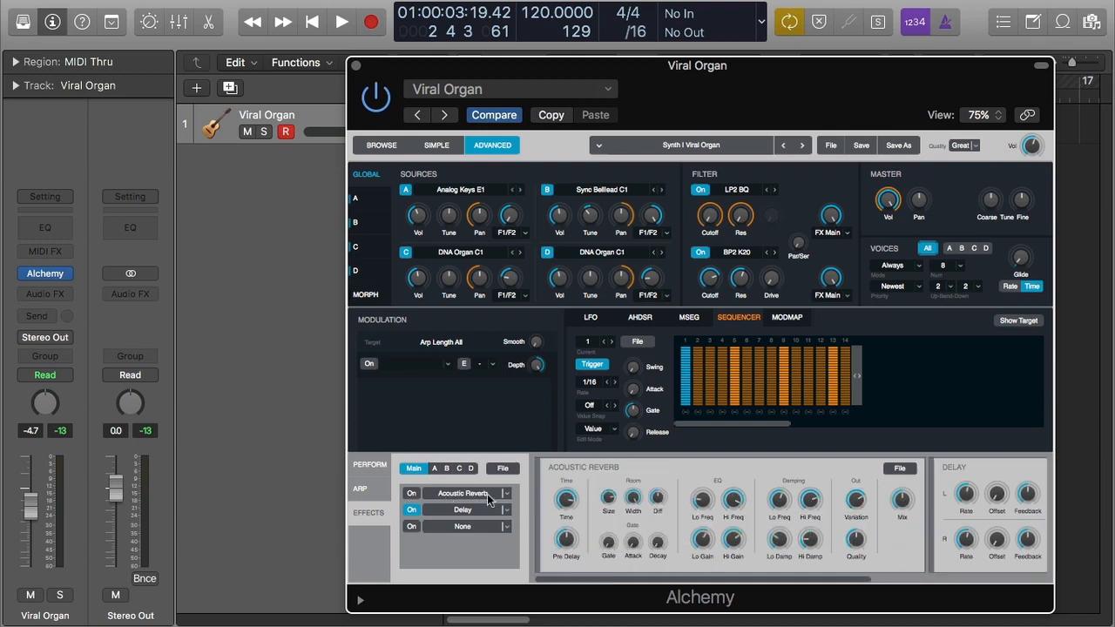
- Remove the Acoustic Reverb and the Delay from the Main rack by setting both slots to None
click(505, 494)
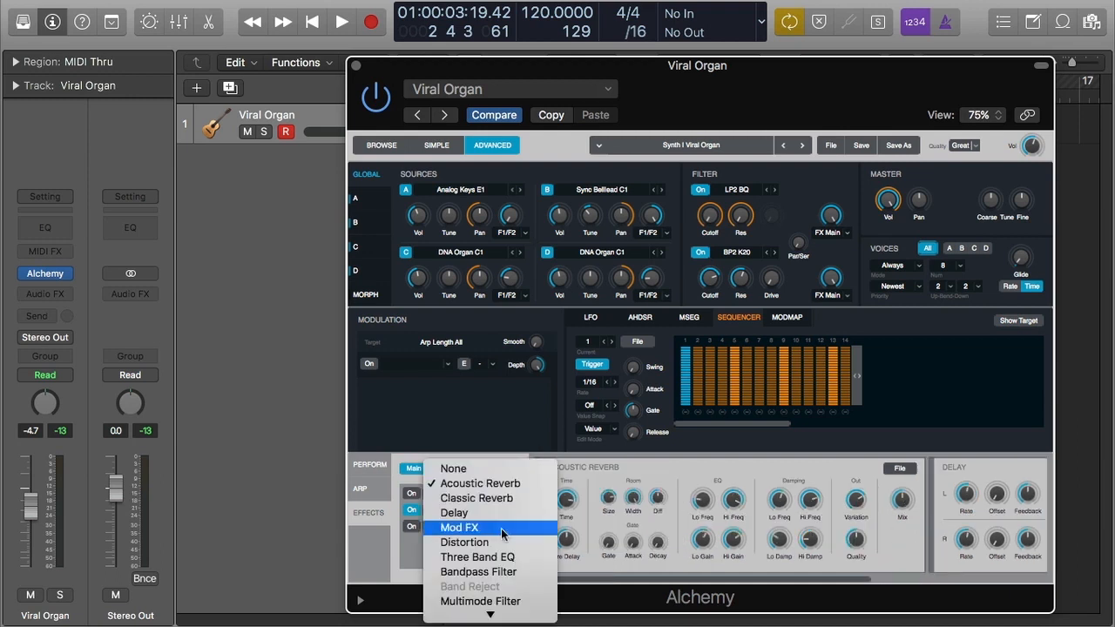
mouse_move(491, 613)
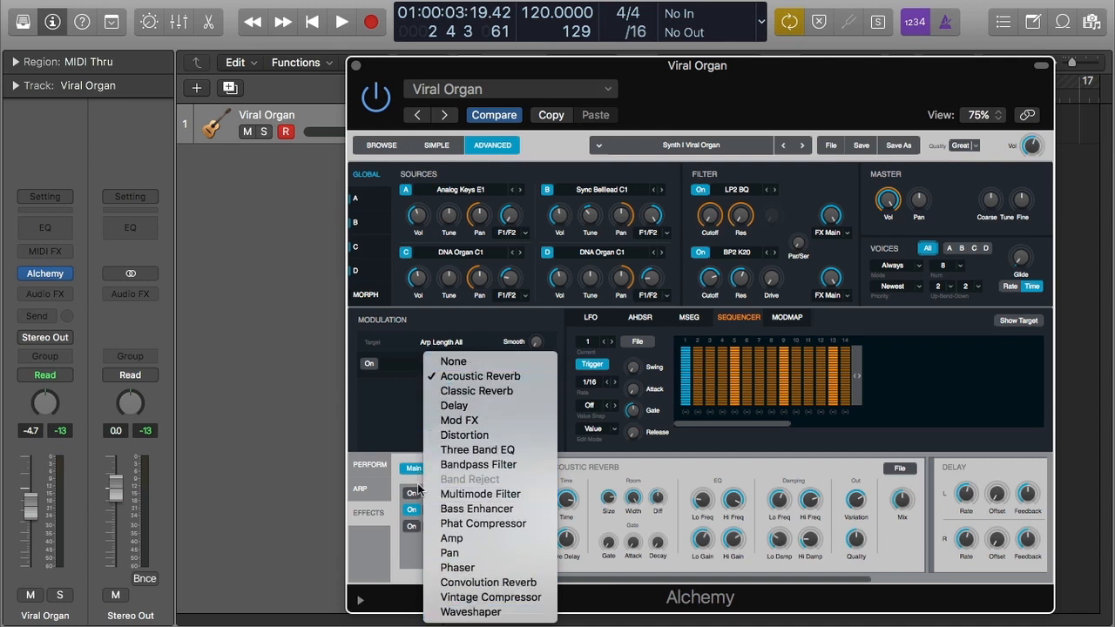
click(485, 375)
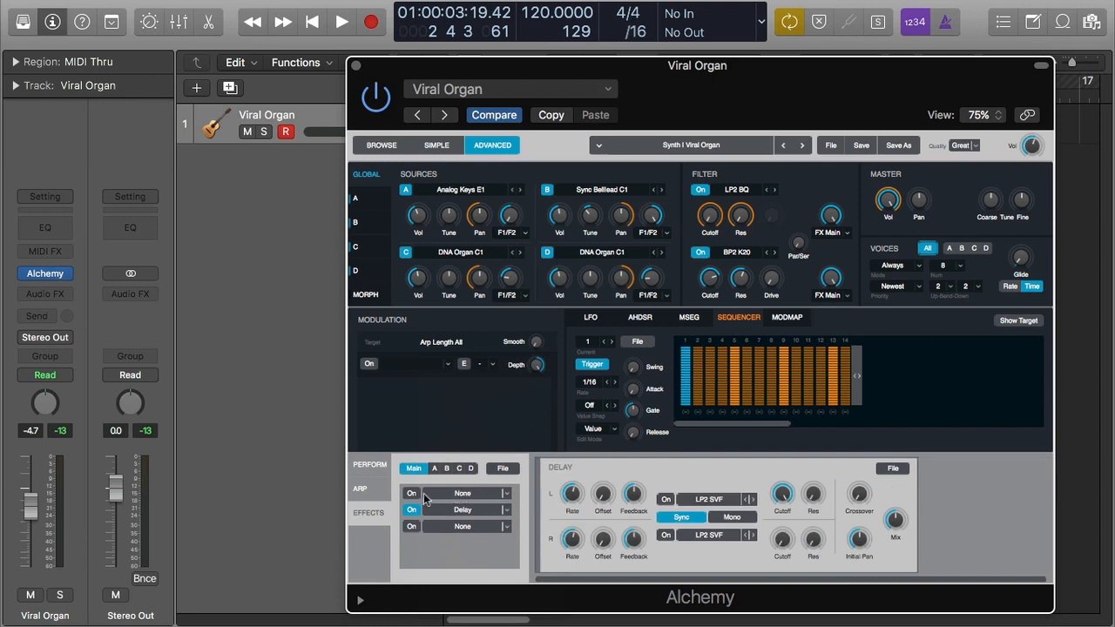
click(505, 514)
click(466, 484)
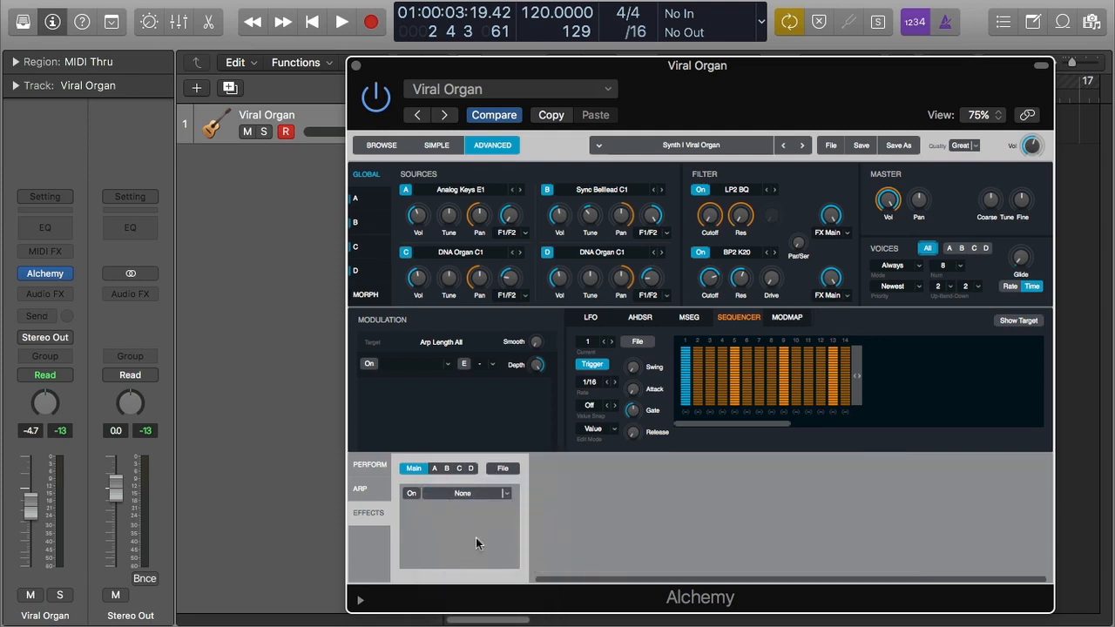
- Build a Main rack chain of Delay, Distortion and a second Delay in the first three slots
click(498, 494)
click(502, 506)
click(506, 511)
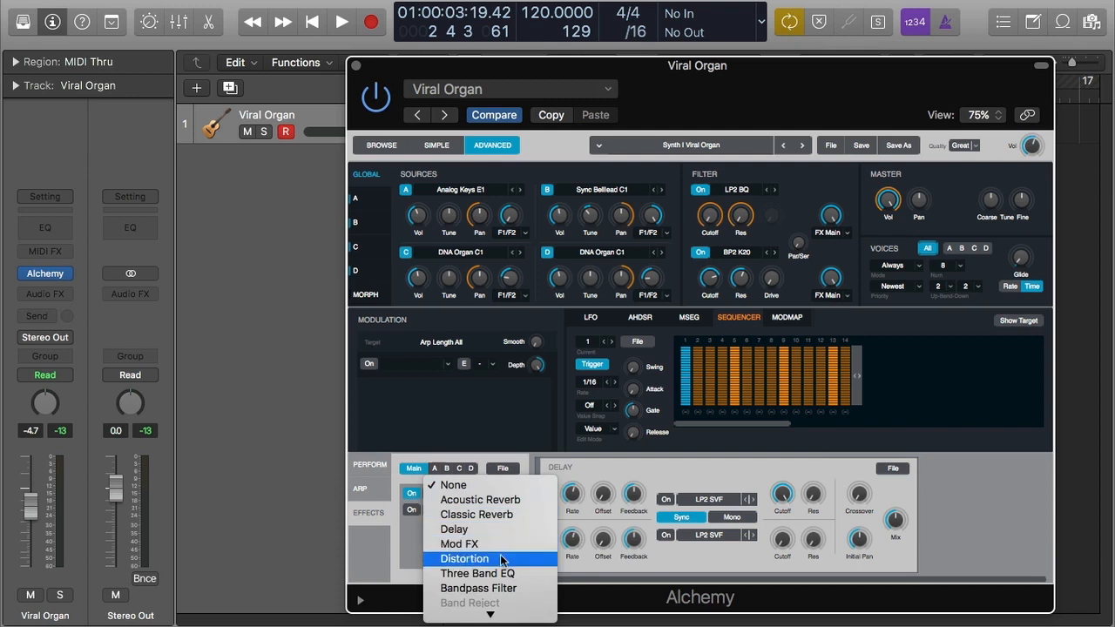
click(501, 560)
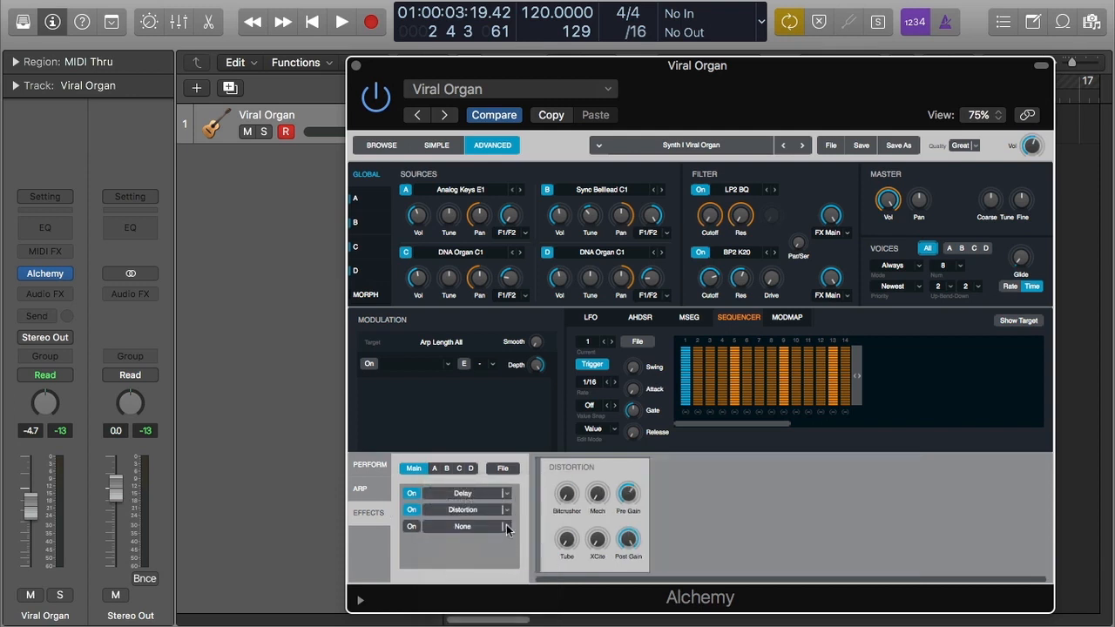
click(506, 527)
click(502, 550)
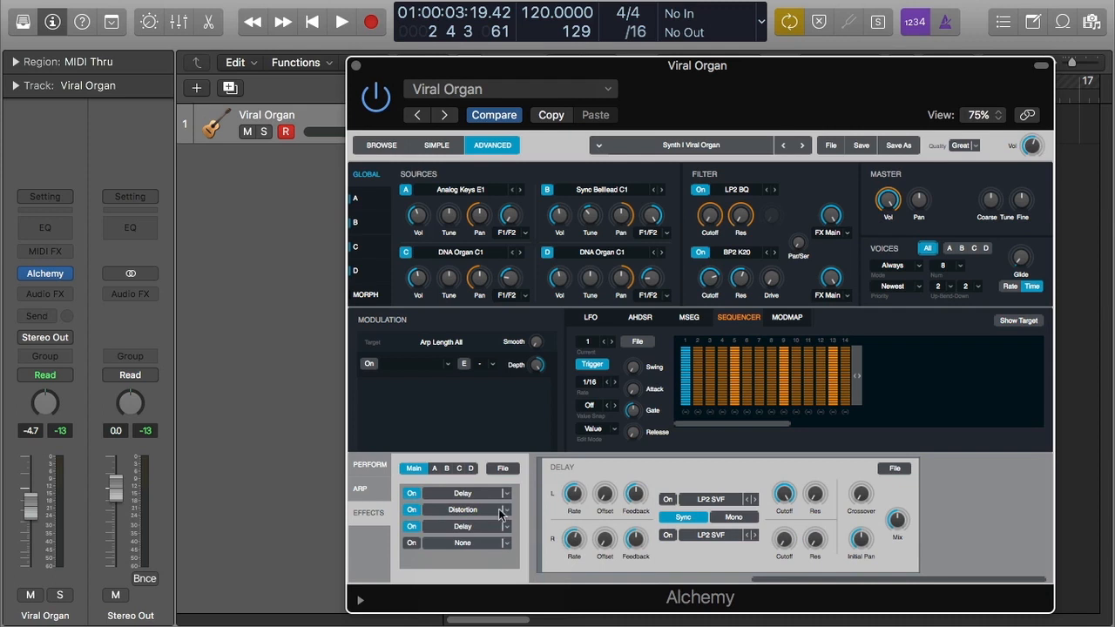
- Set the Distortion slot between the two Delays to None and look at the effects offered for that slot
click(502, 513)
click(503, 515)
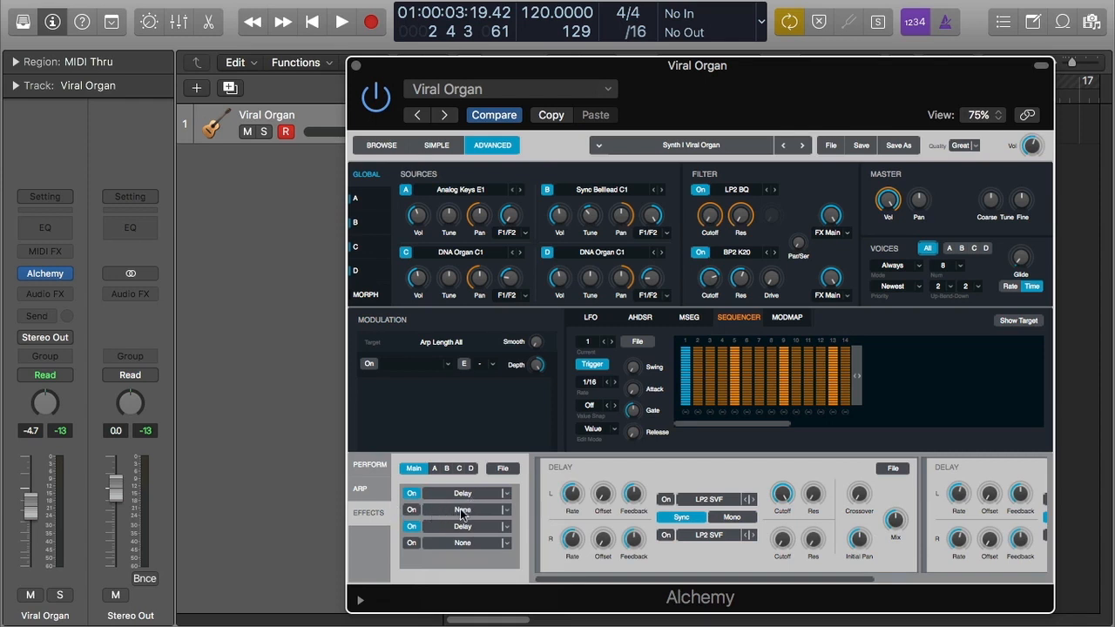
click(502, 514)
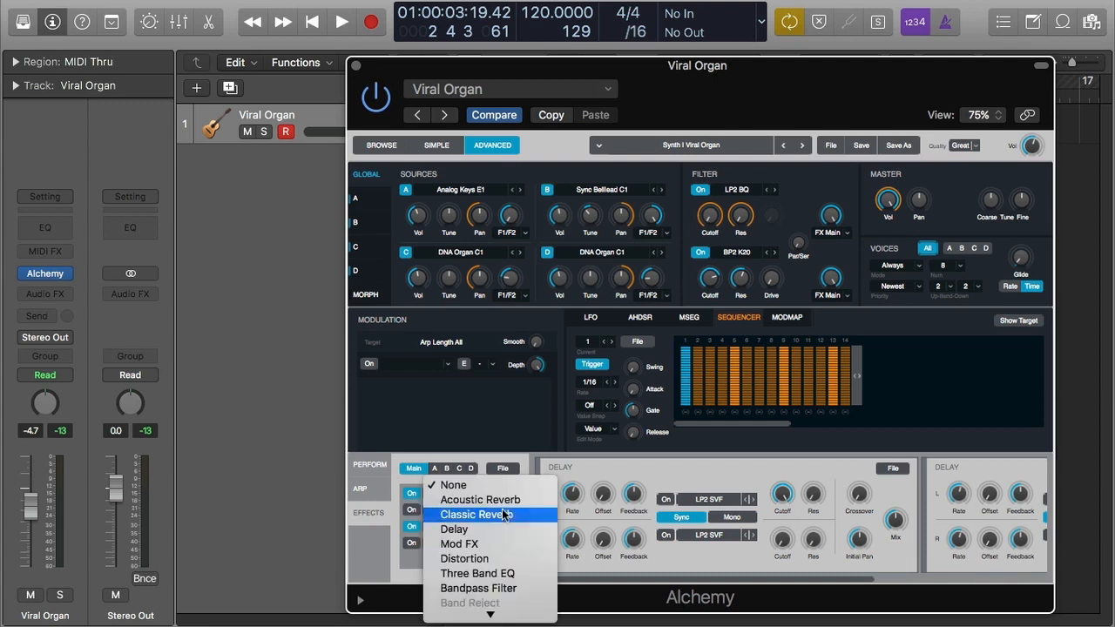
click(412, 560)
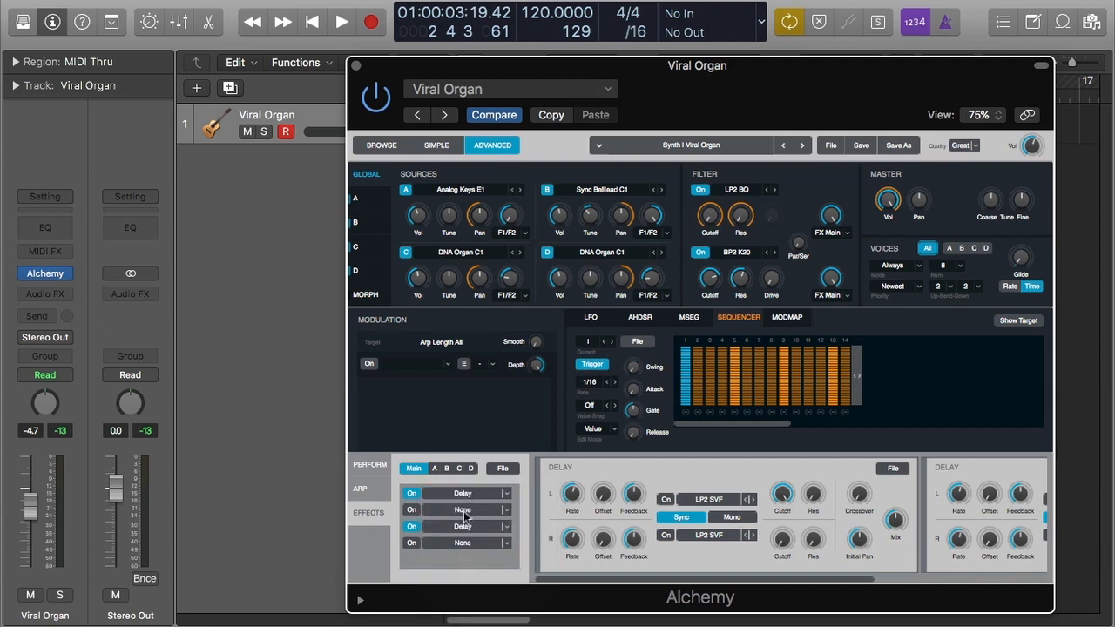
- Set the first and third slots to None to remove both Delays from the Main rack
click(506, 495)
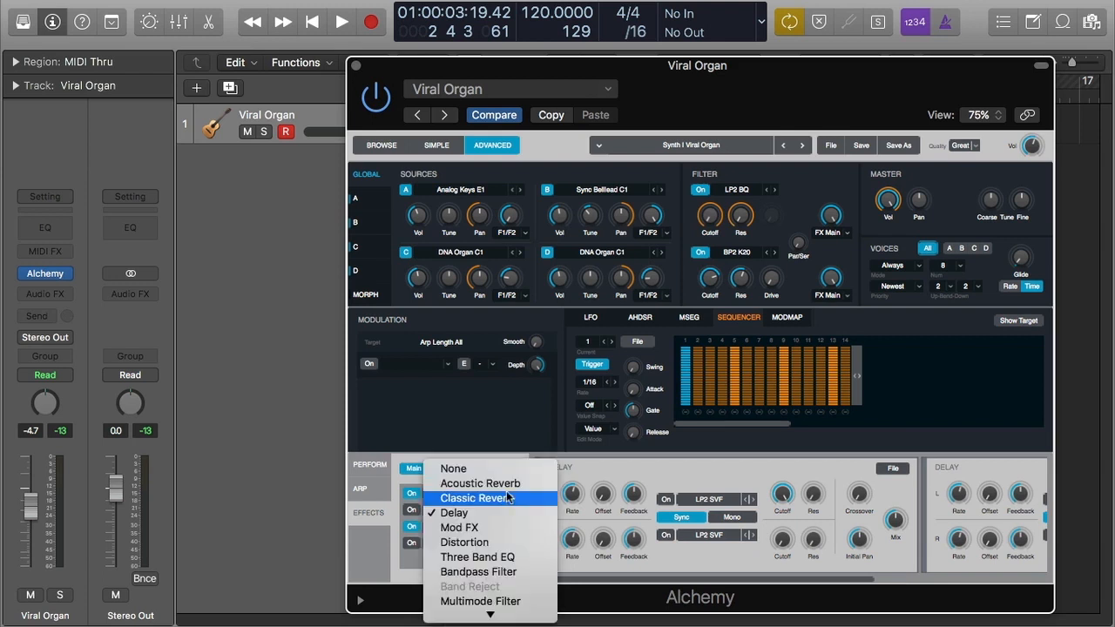
click(507, 470)
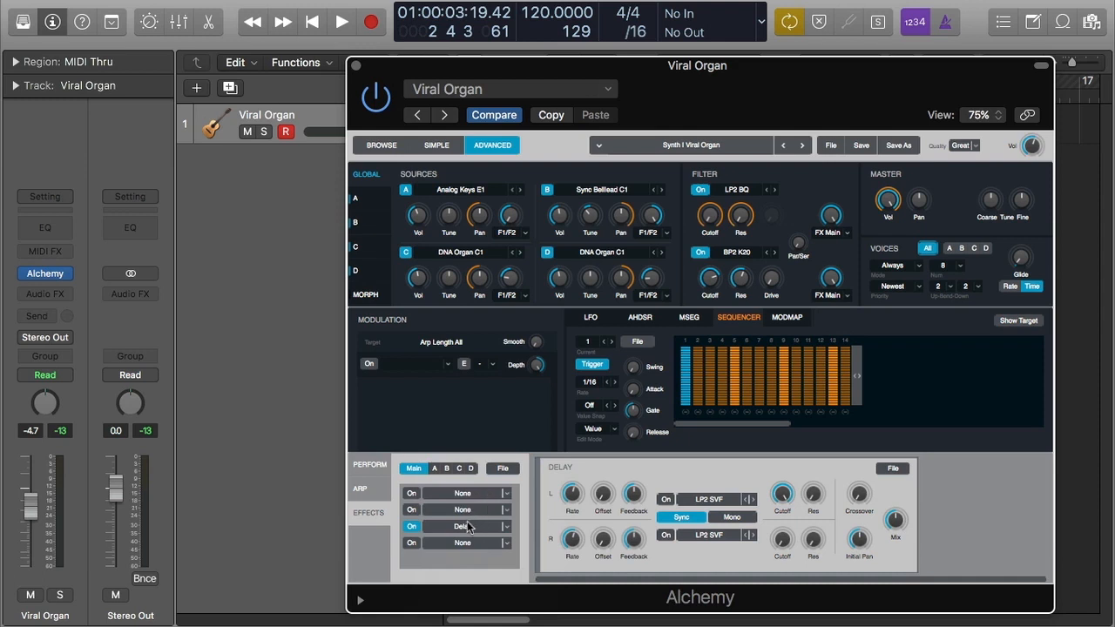
click(507, 523)
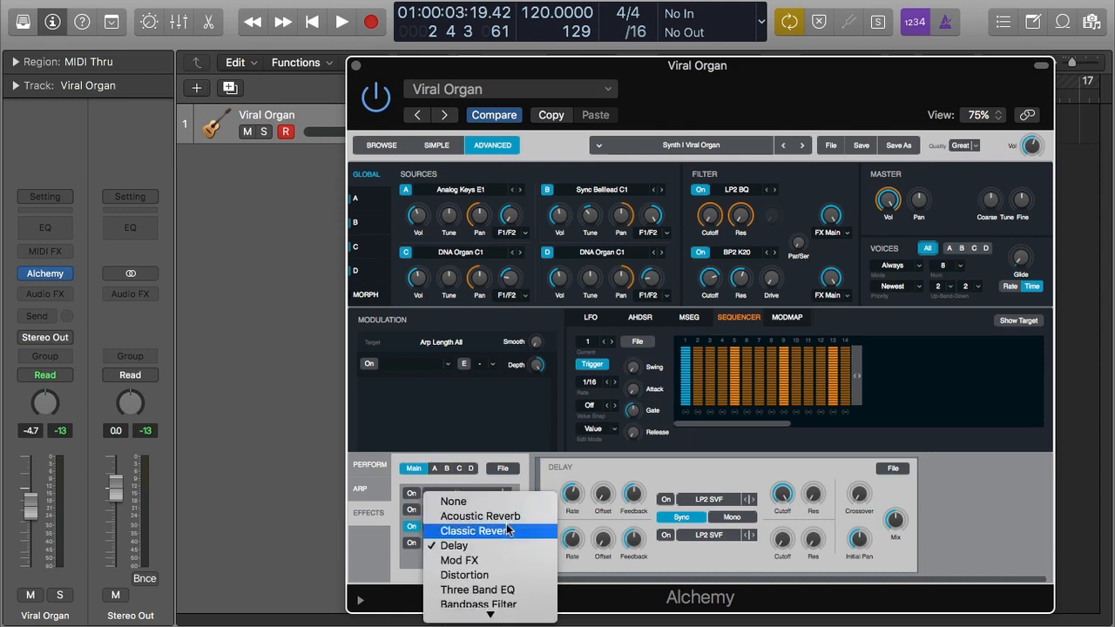
click(508, 500)
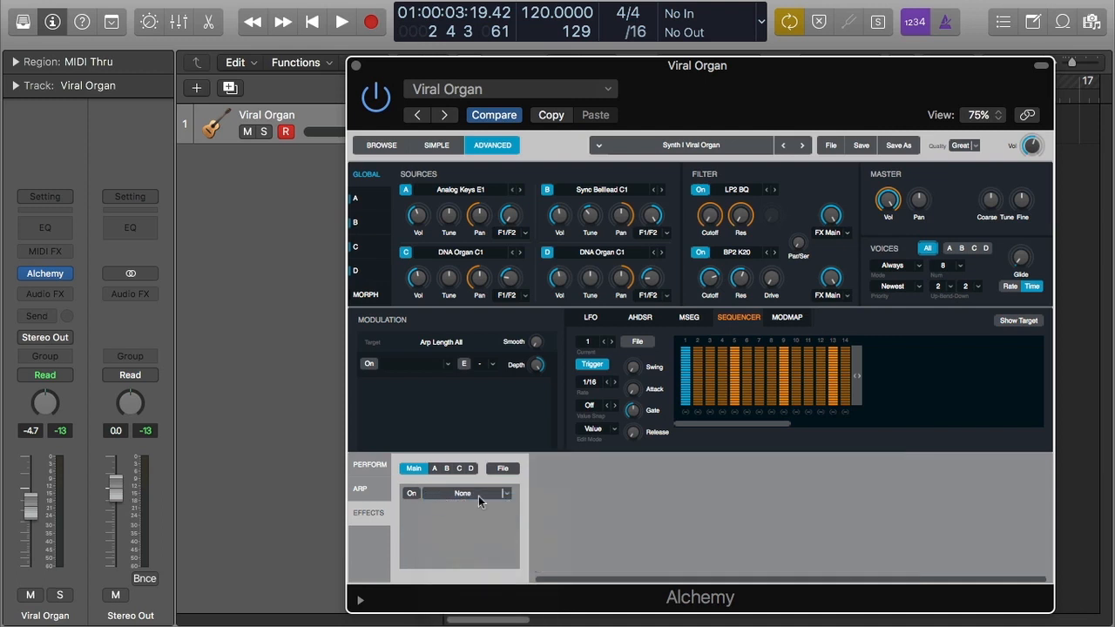
- Load a Delay in the first slot of the empty Main effects rack
click(500, 494)
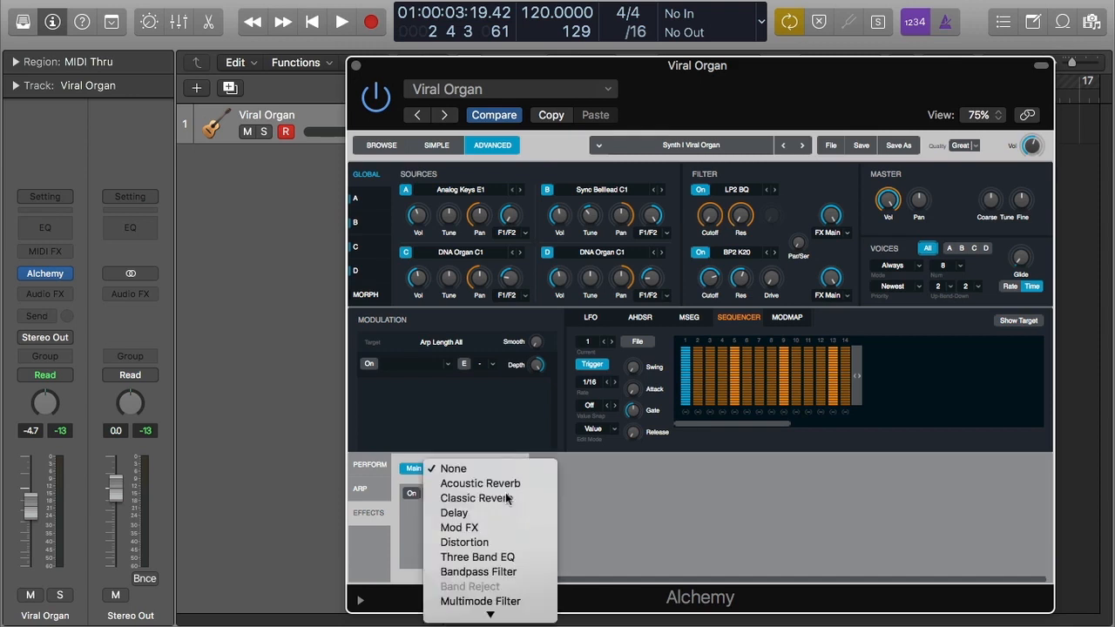
click(502, 508)
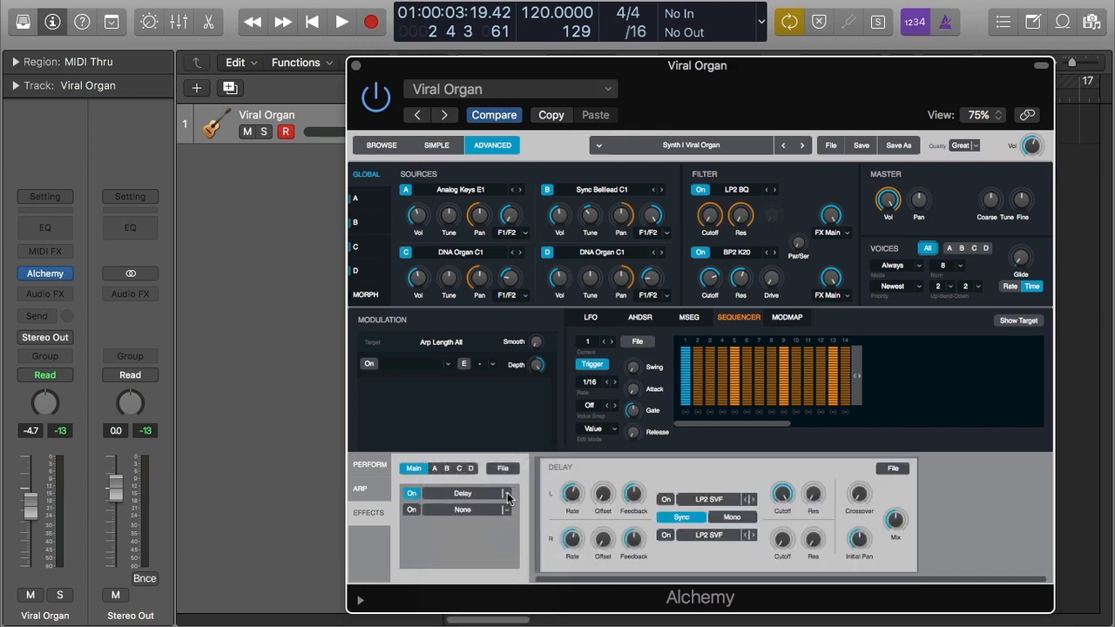
- Add a Classic Reverb in the Main rack's second slot and reorder the chain so the Delay follows the reverb
click(507, 492)
click(391, 544)
click(508, 510)
click(501, 516)
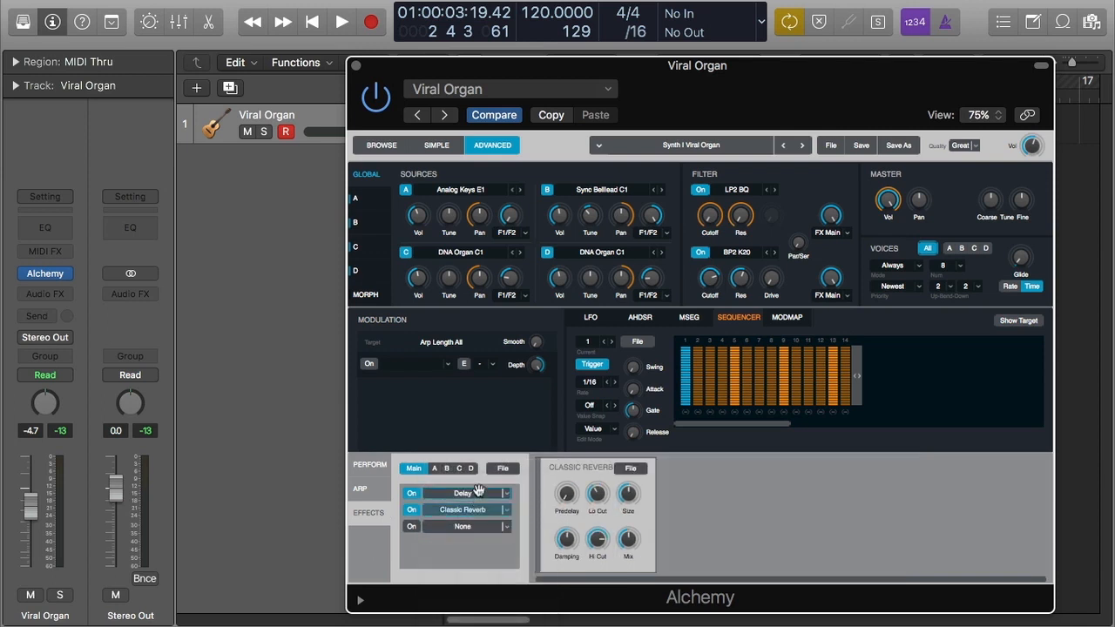
drag(475, 490, 471, 509)
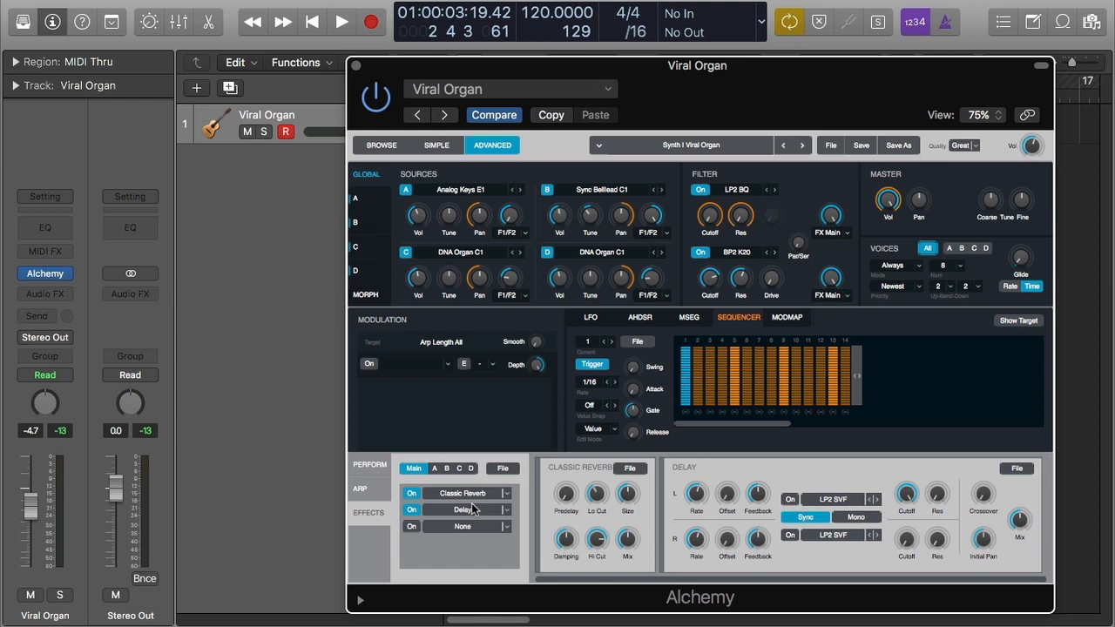
- Look at the file options of the Main effects rack, from Preset down to Randomize, without applying any
click(508, 471)
mouse_move(534, 490)
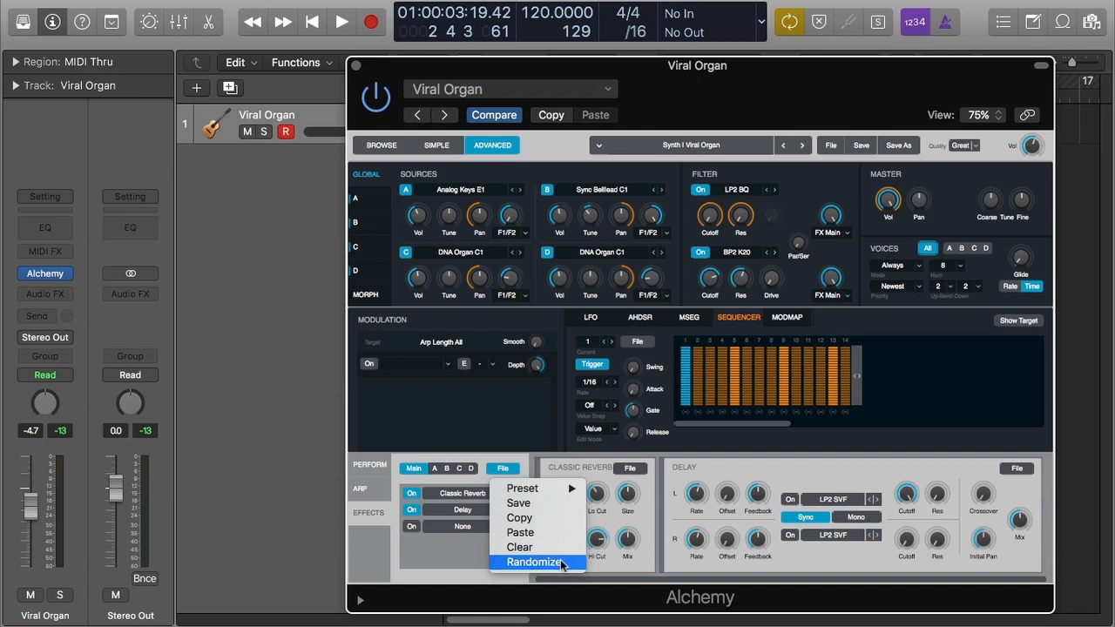
click(463, 549)
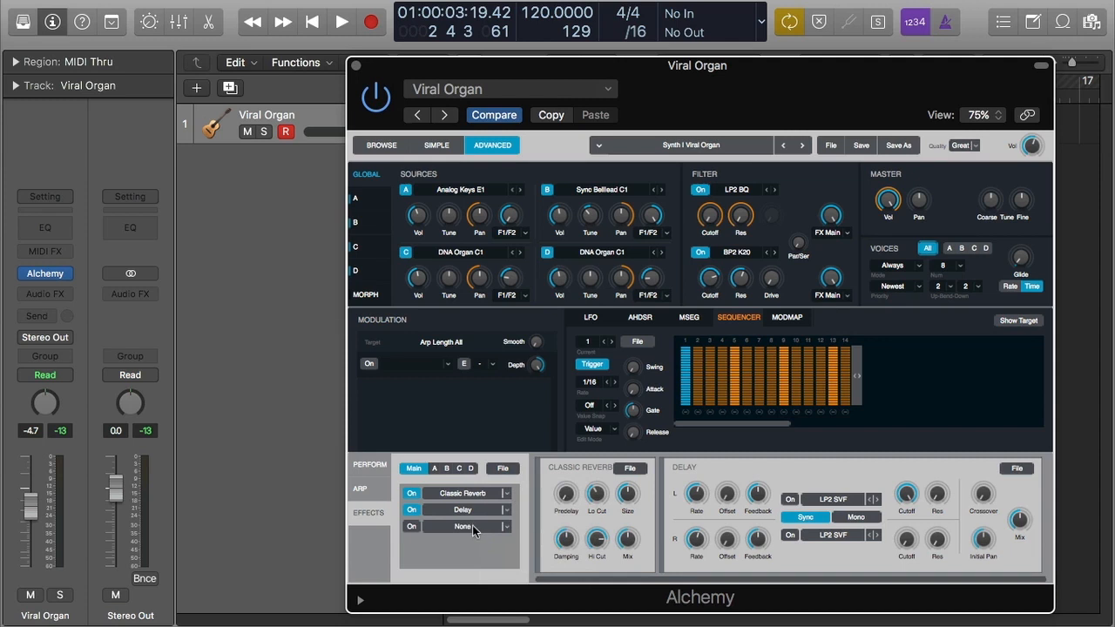
- Add a Three Band EQ in the third slot and a Phaser in the fourth slot of the Main rack
click(506, 526)
click(492, 587)
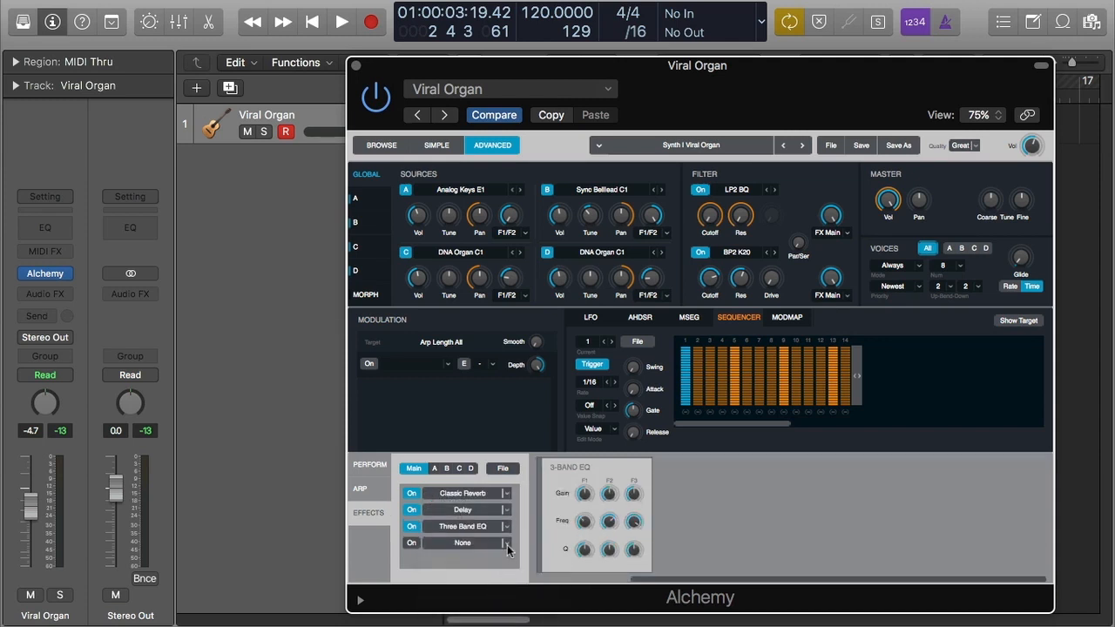
click(507, 544)
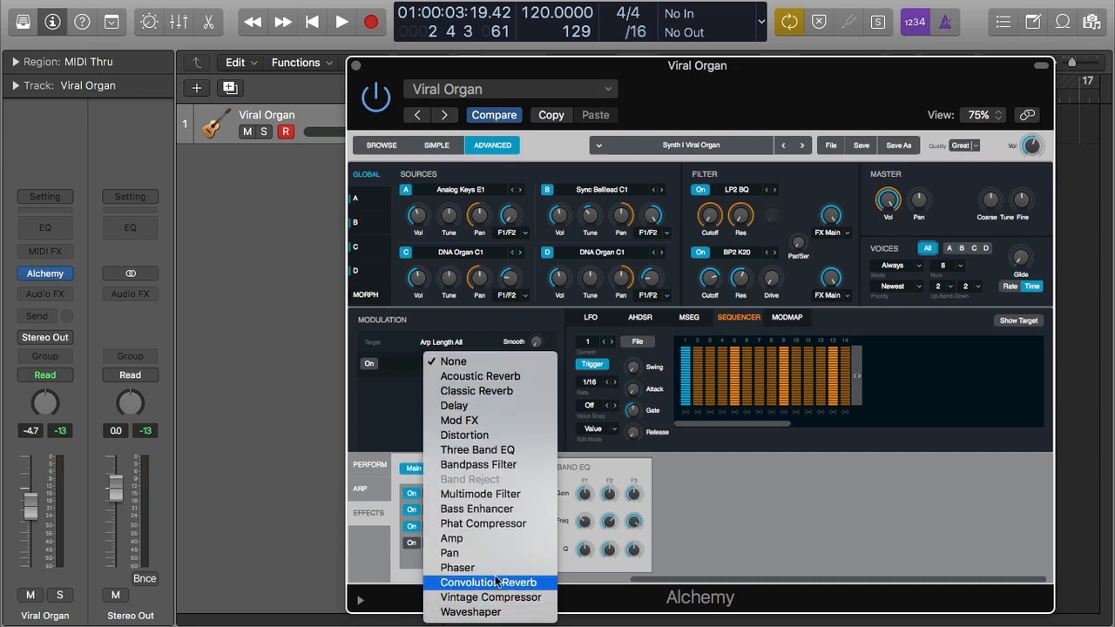
click(498, 568)
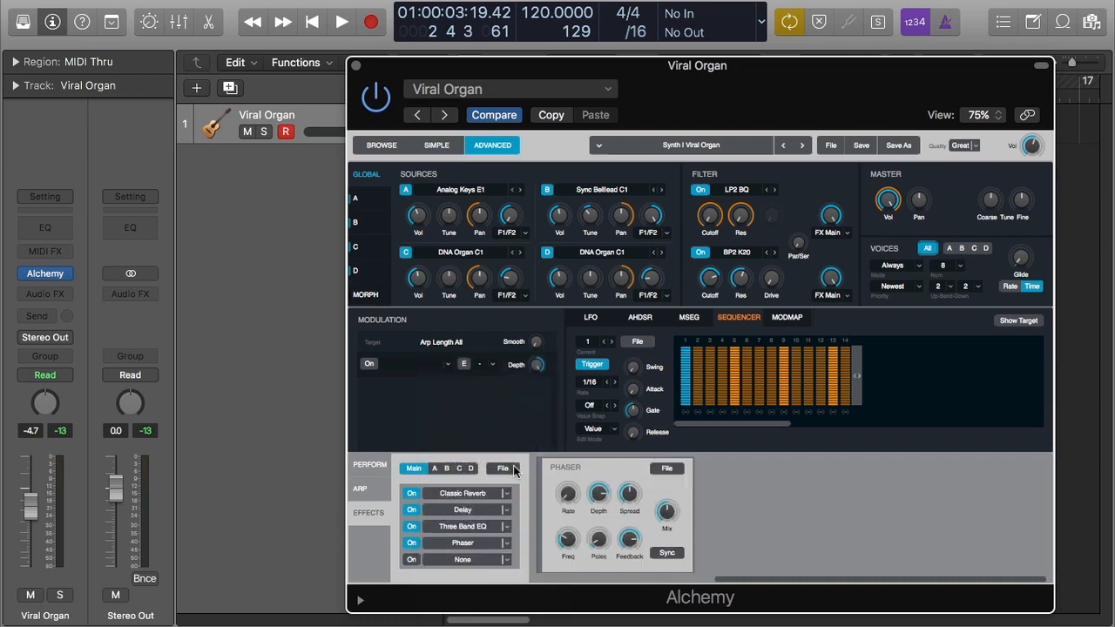
- Randomize the Main rack's effect settings twice, examining the knobs of all four effects after each pass
mouse_move(641, 578)
mouse_down()
mouse_move(611, 581)
mouse_move(835, 578)
mouse_move(603, 578)
mouse_move(661, 579)
mouse_up()
drag(869, 579, 863, 579)
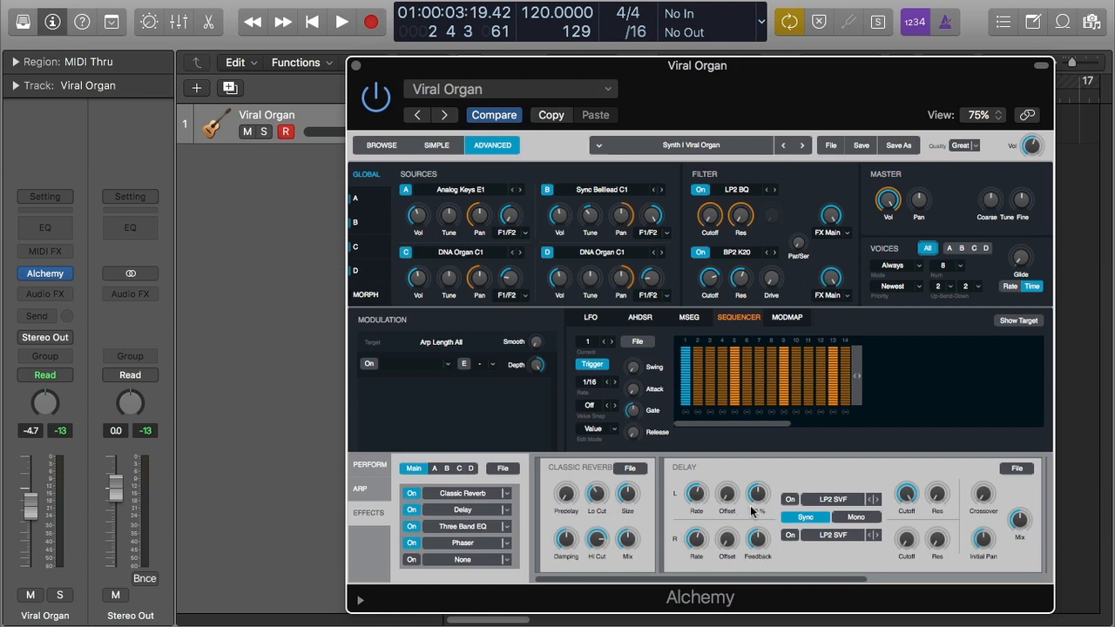
click(510, 471)
click(540, 564)
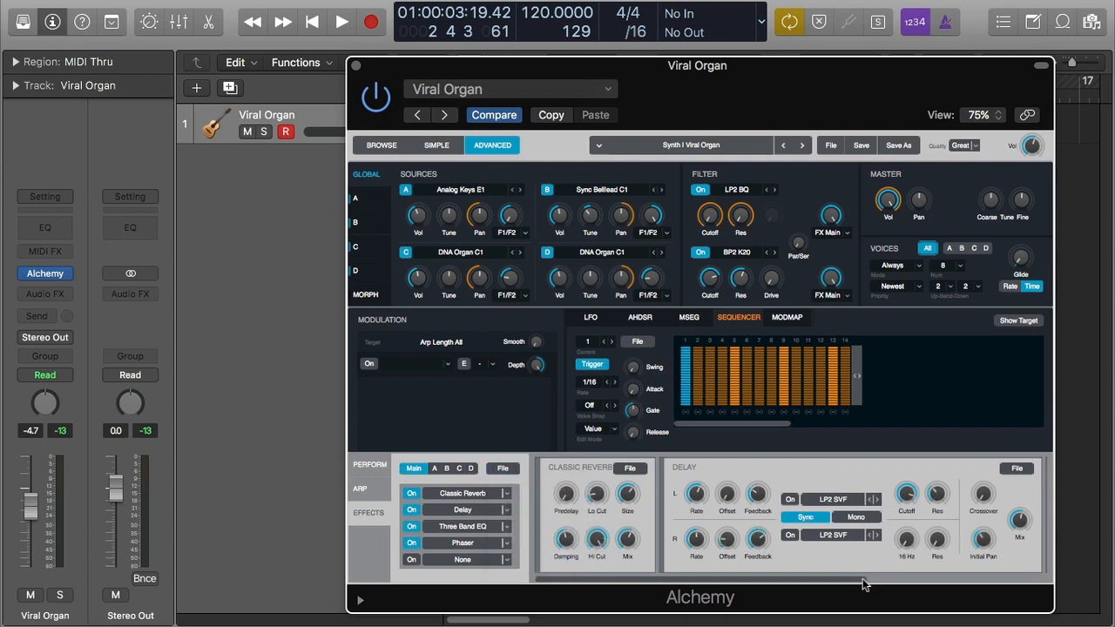
drag(862, 580, 1008, 582)
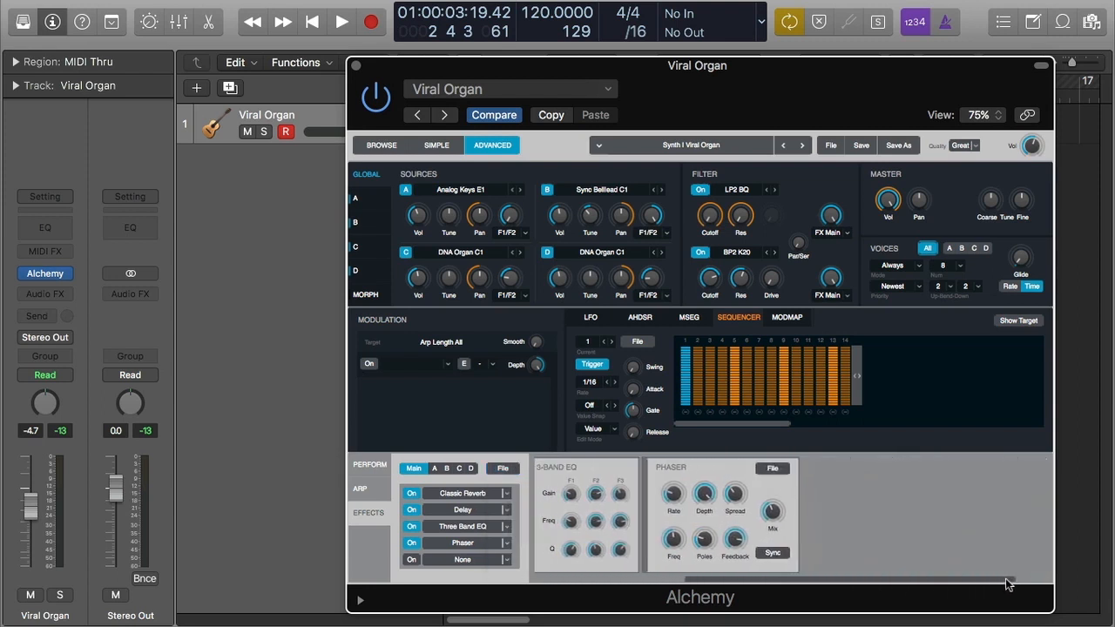
click(503, 469)
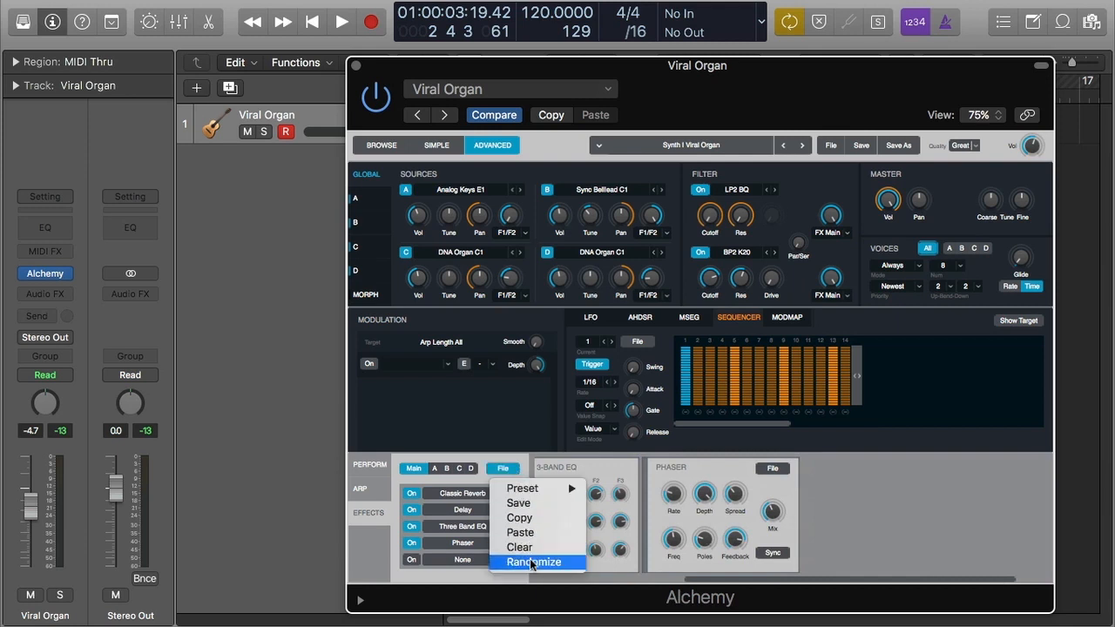
click(531, 562)
drag(812, 580, 780, 600)
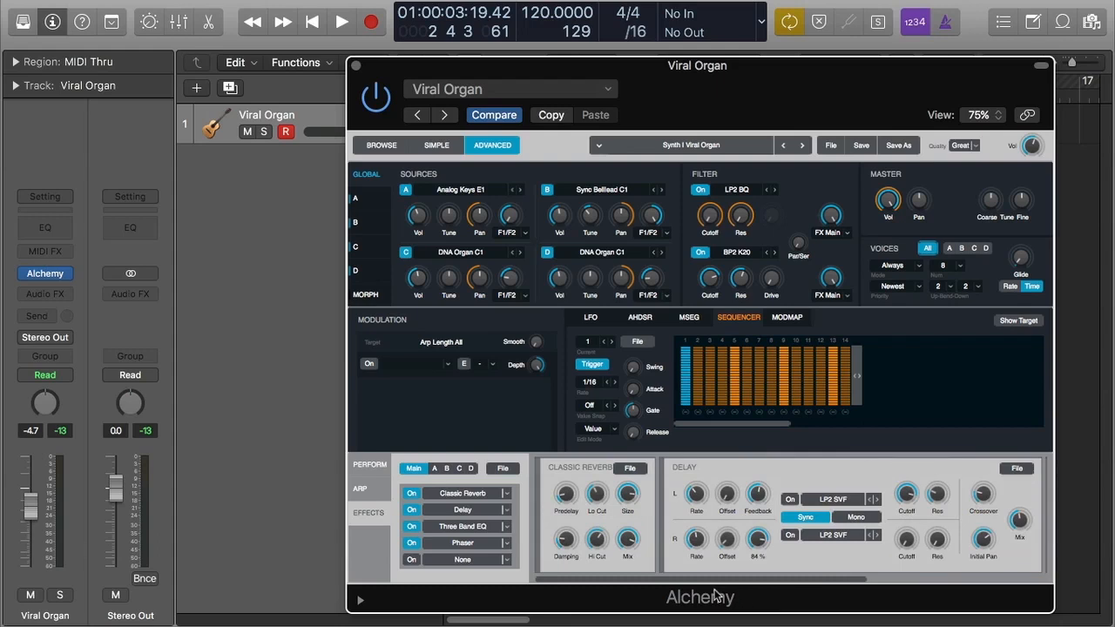
- Load the Chorus Predelay preset into the Main effects rack and randomize the settings of its effects
click(502, 468)
mouse_move(540, 489)
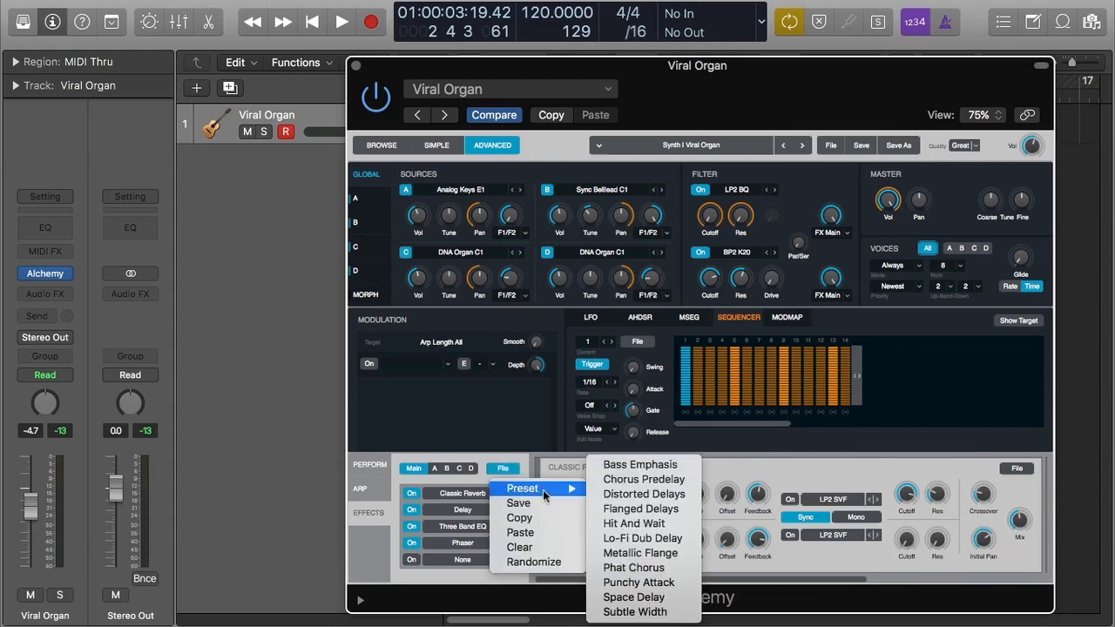
click(641, 483)
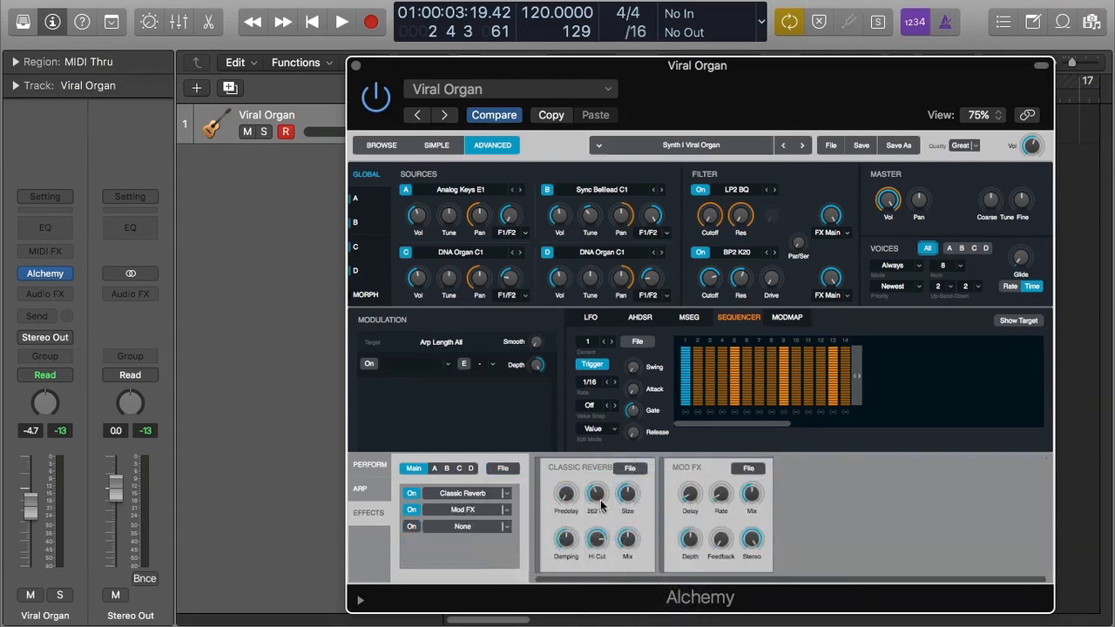
click(505, 470)
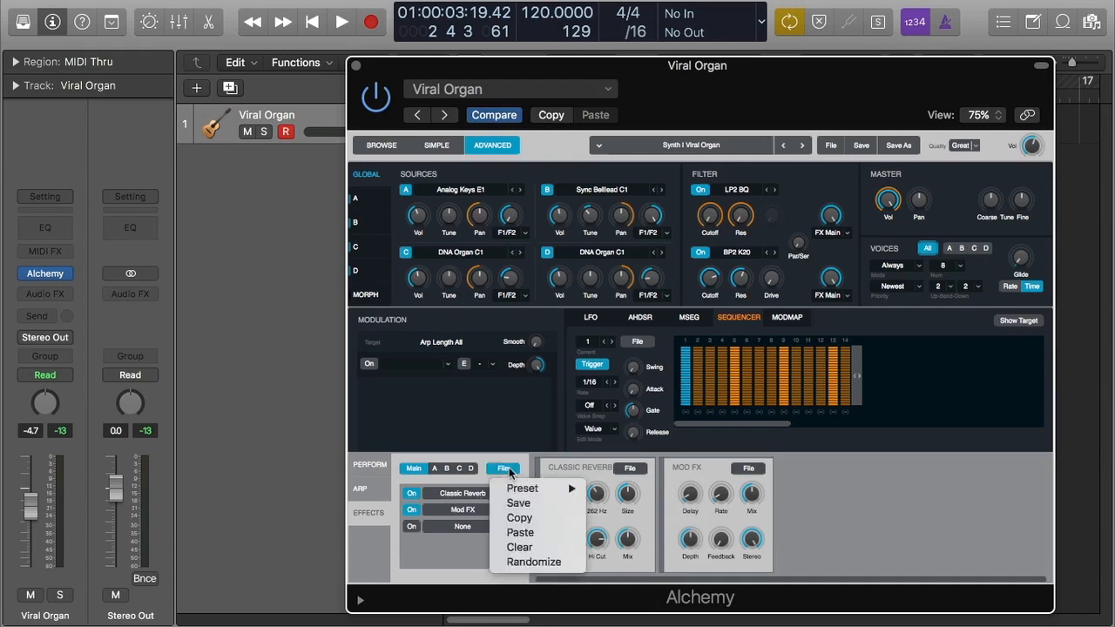
click(512, 562)
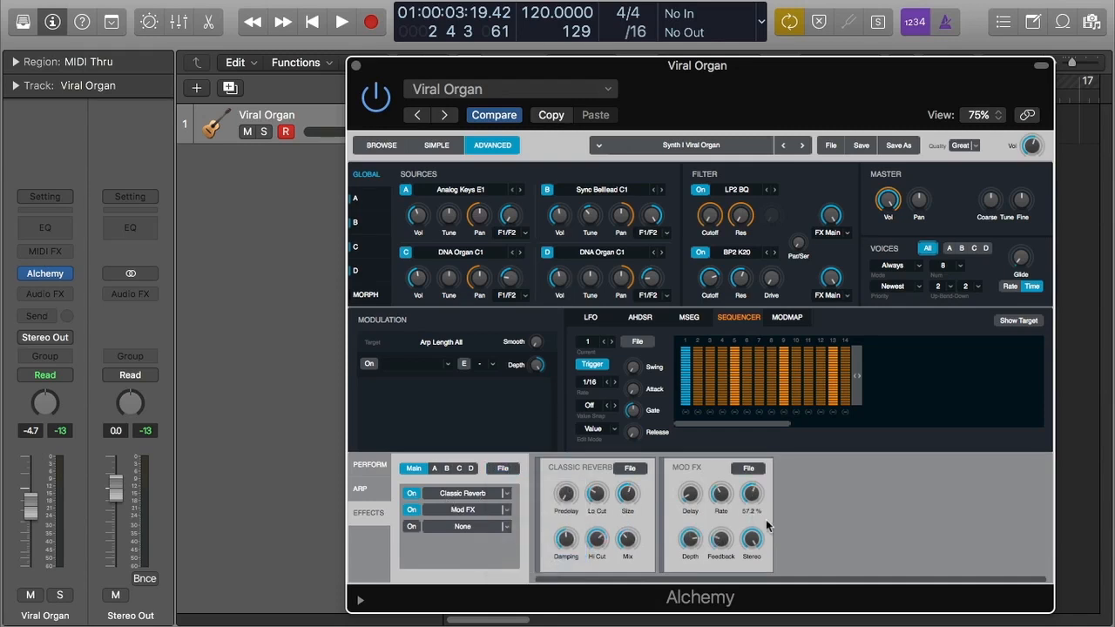